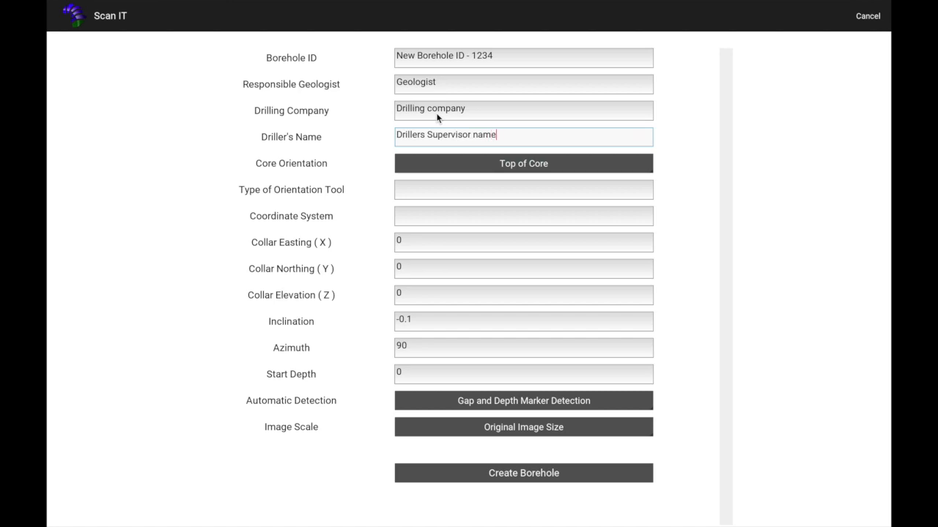
Step: Set the borehole's core orientation to Bottom of Core
key(Tab)
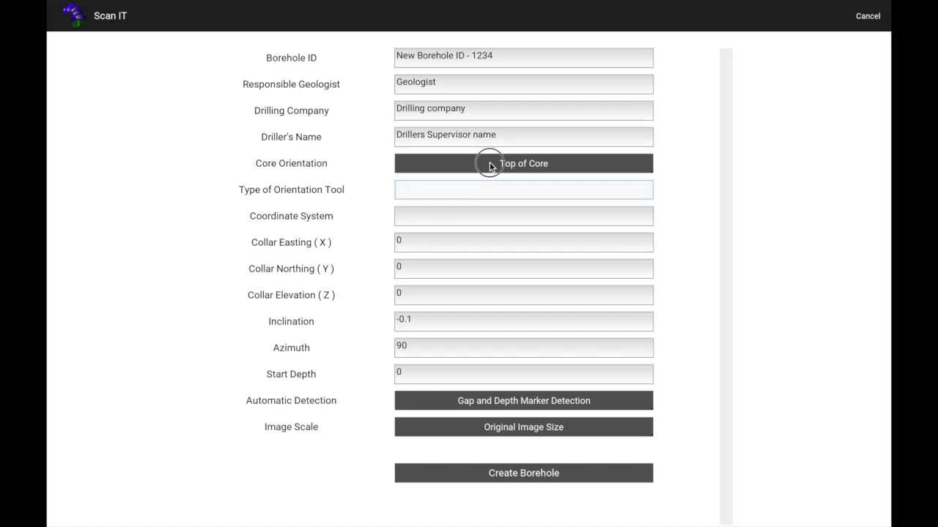
click(489, 163)
click(502, 188)
click(492, 172)
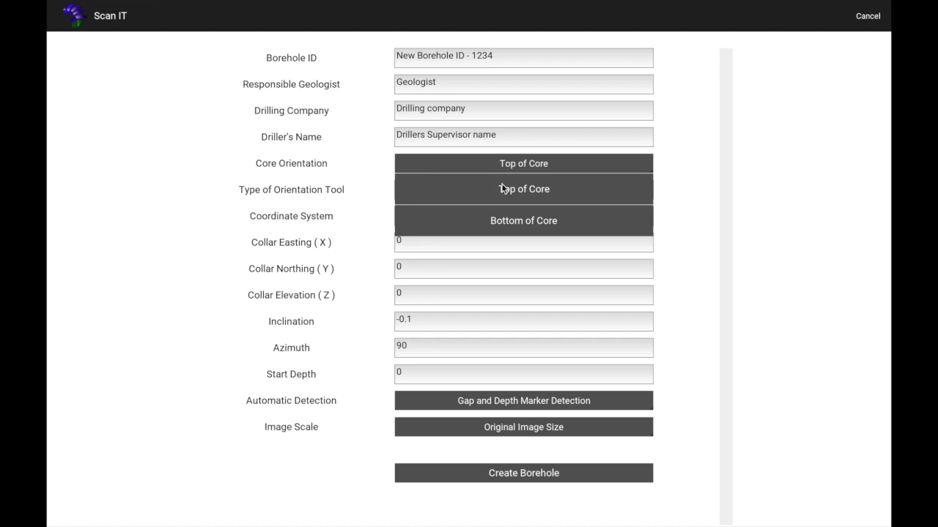
click(503, 189)
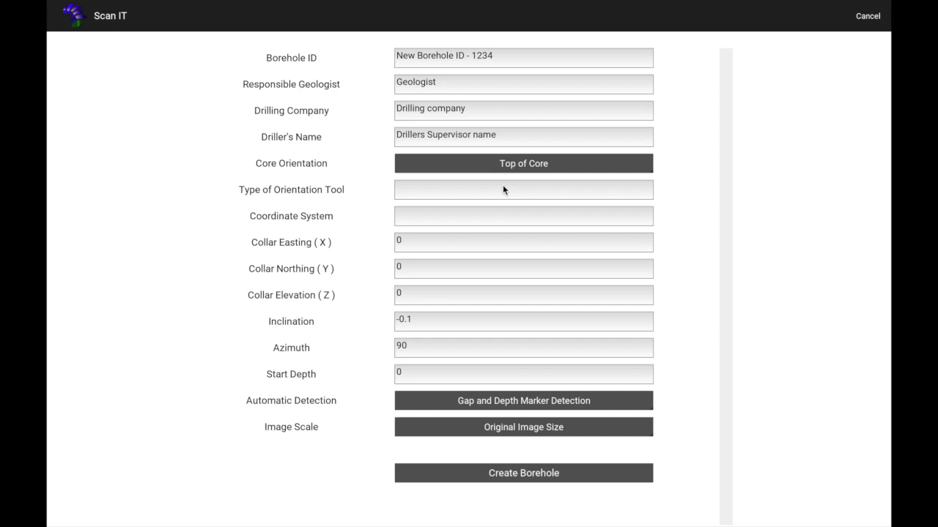
click(501, 165)
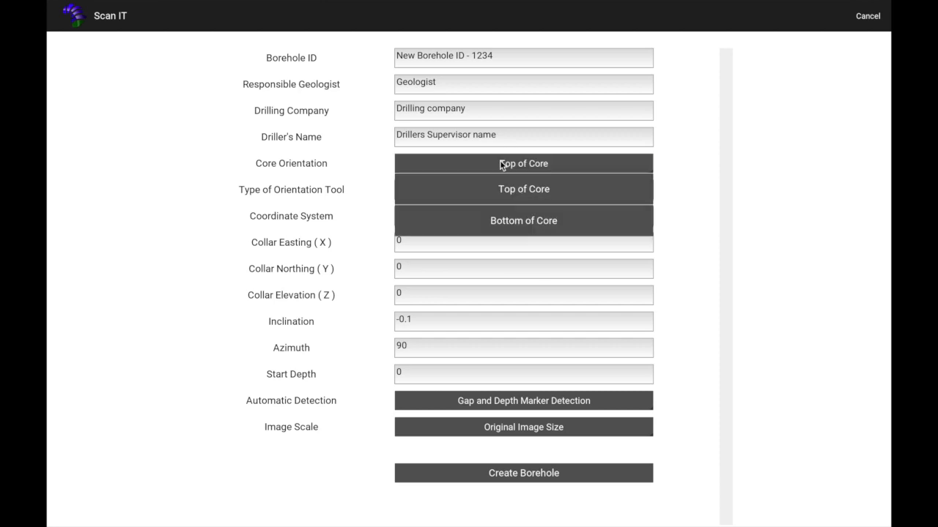
click(503, 223)
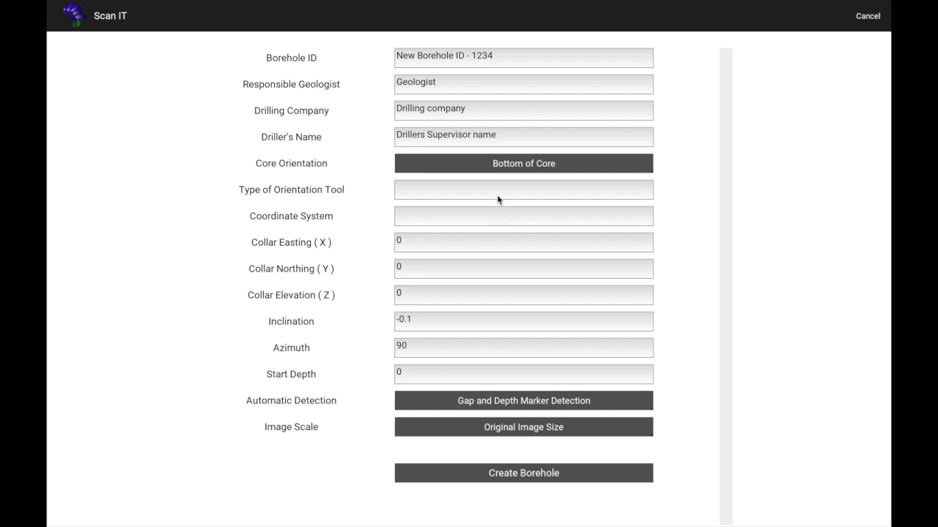
click(489, 189)
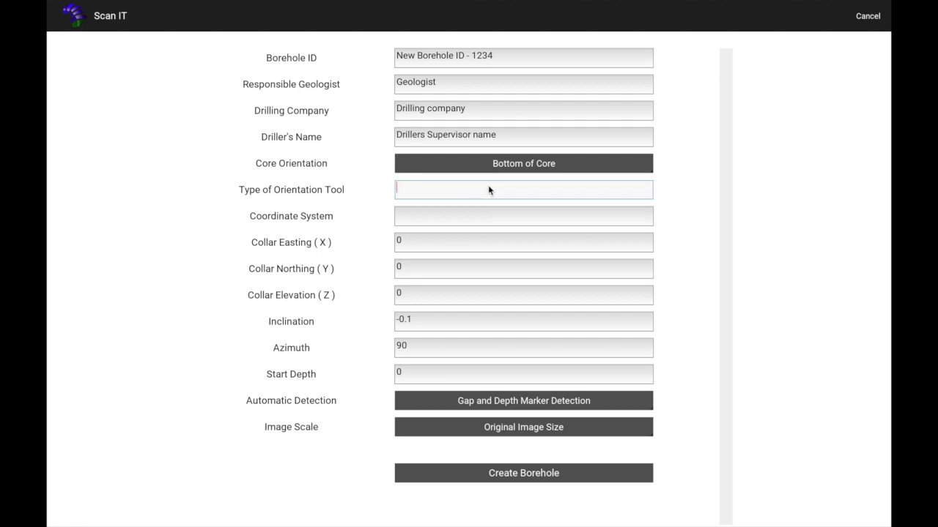
text(Orientation tool)
key(BackSpace)
key(BackSpace)
key(BackSpace)
key(BackSpace)
key(BackSpace)
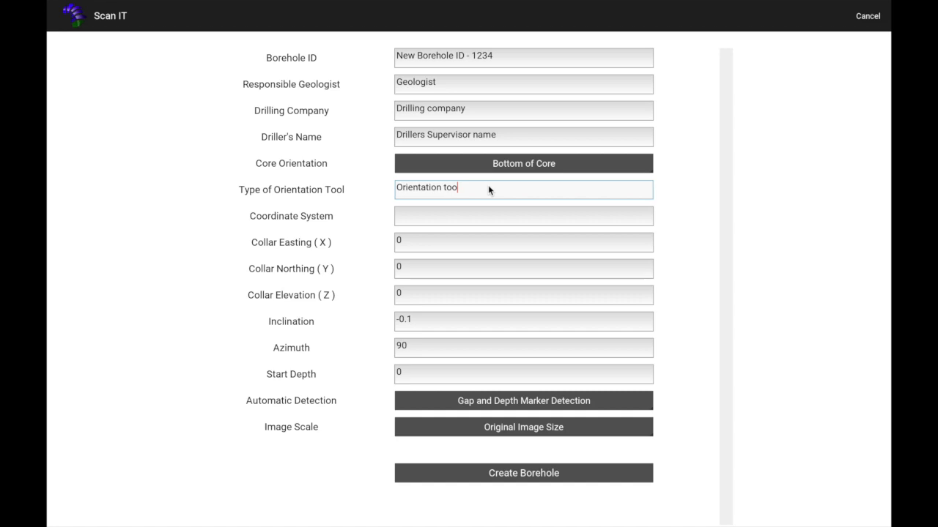
key(BackSpace)
key(BackSpace)
key(BackSpace)
key(BackSpace)
key(BackSpace)
key(BackSpace)
key(BackSpace)
key(BackSpace)
key(BackSpace)
key(BackSpace)
key(BackSpace)
Step: Leave the coordinate system and collar coordinates as they are and set the borehole inclination to -0.01
key(Tab)
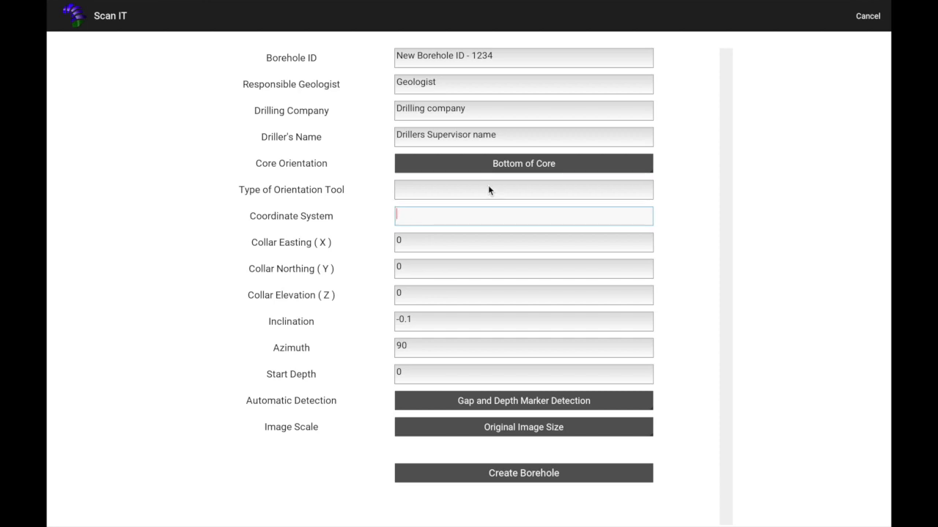
key(Tab)
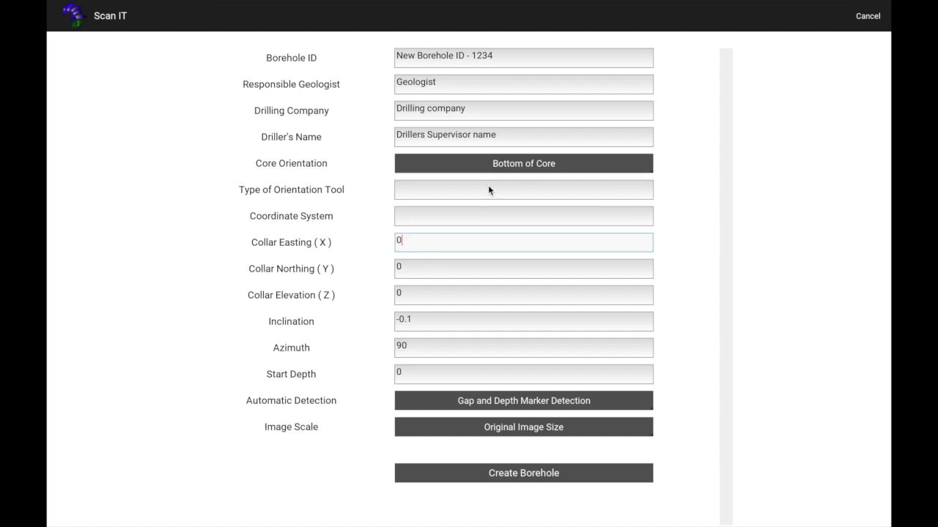
key(Tab)
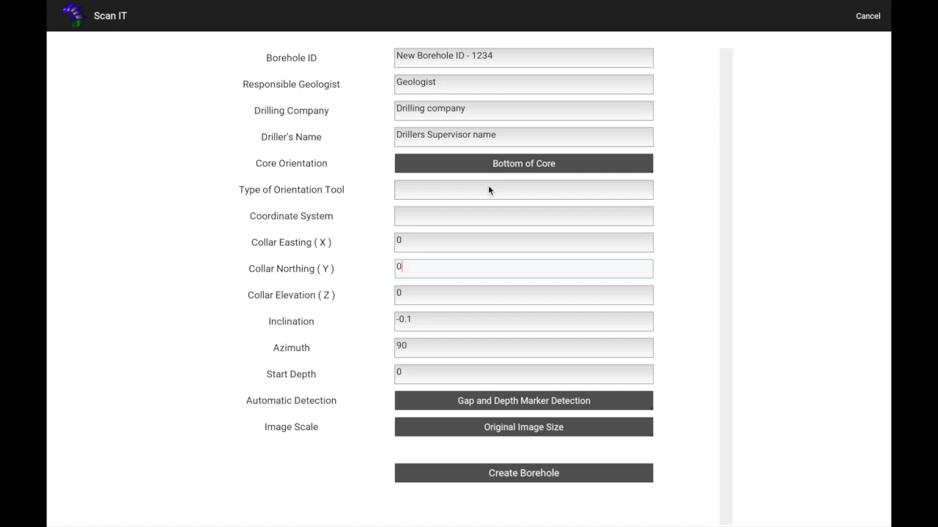
key(Tab)
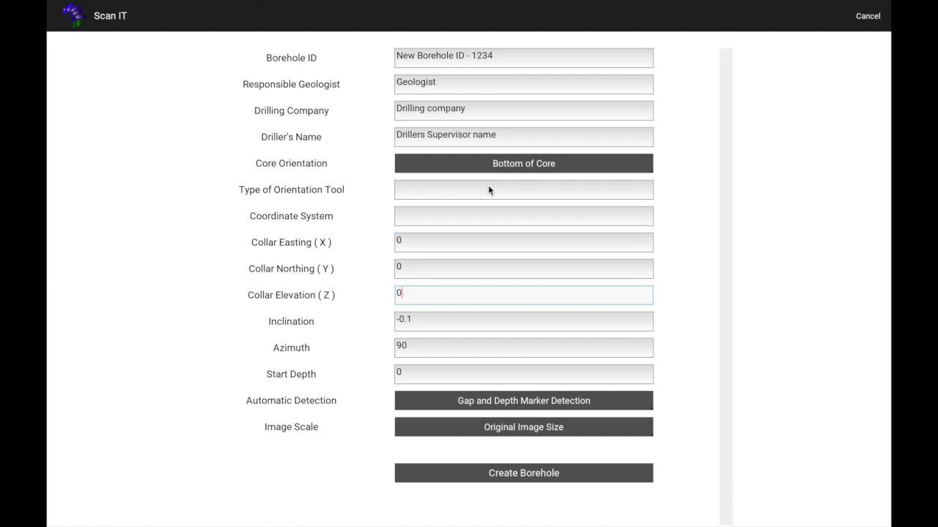
key(Tab)
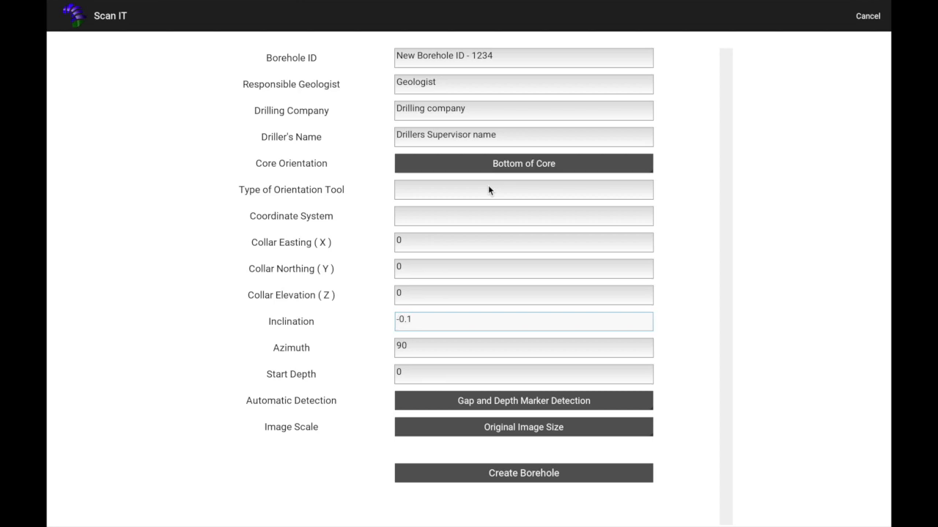
key(BackSpace)
text(60)
key(BackSpace)
key(BackSpace)
text(01)
key(Tab)
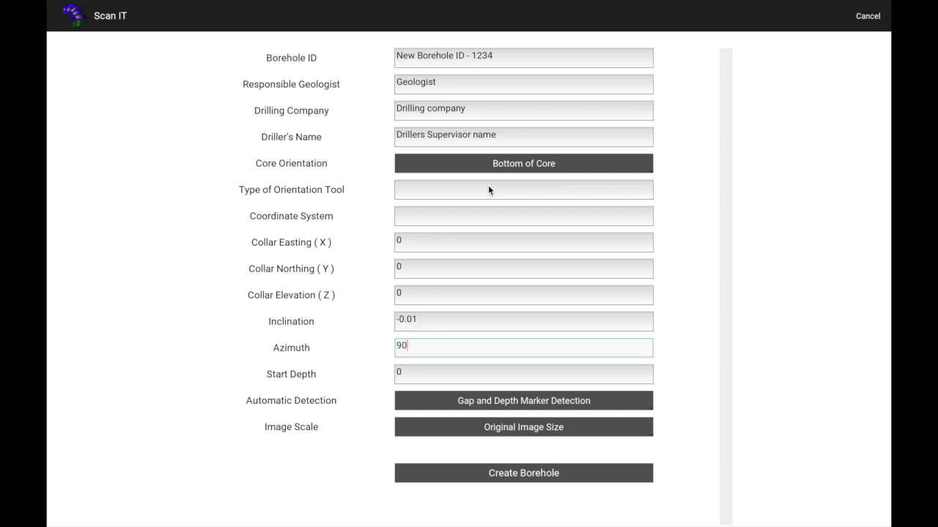
Step: Choose Gap and Depth Marker Detection for automatic detection and Original Image Size for the image scale
key(Tab)
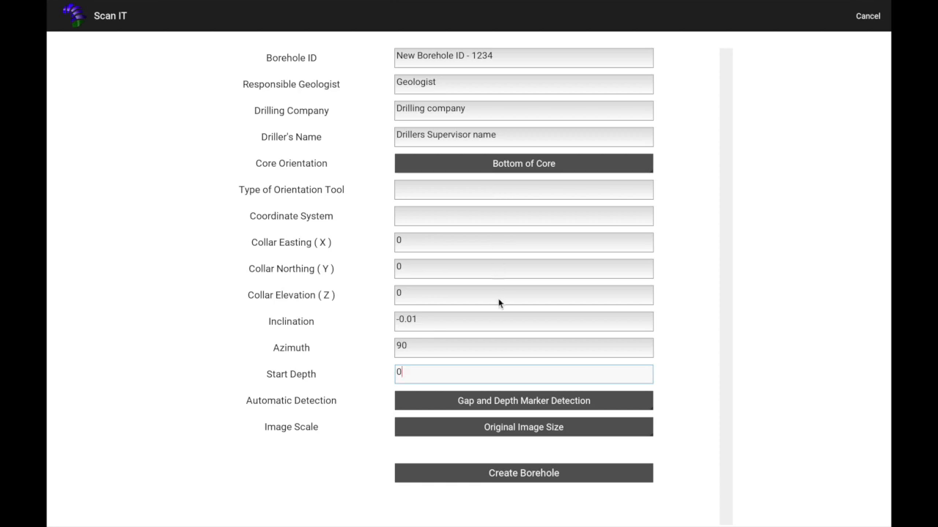
click(453, 399)
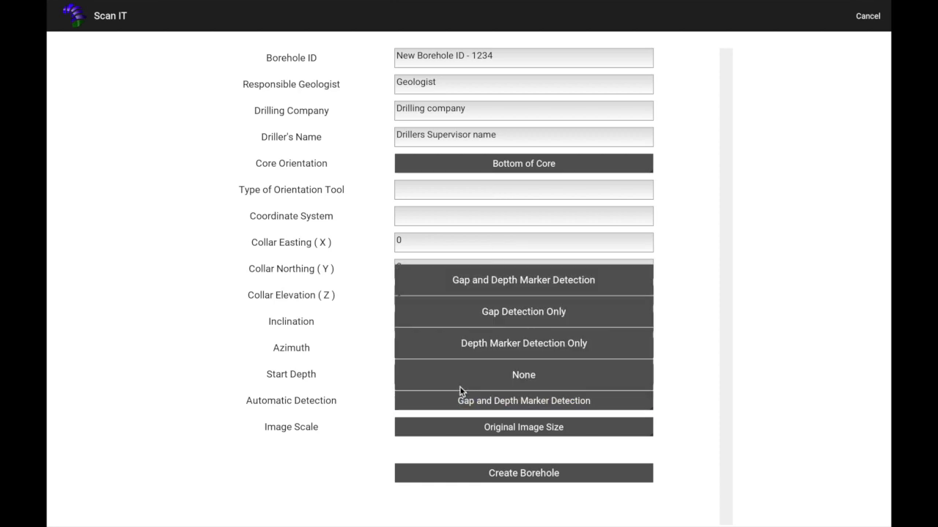
click(485, 377)
click(486, 400)
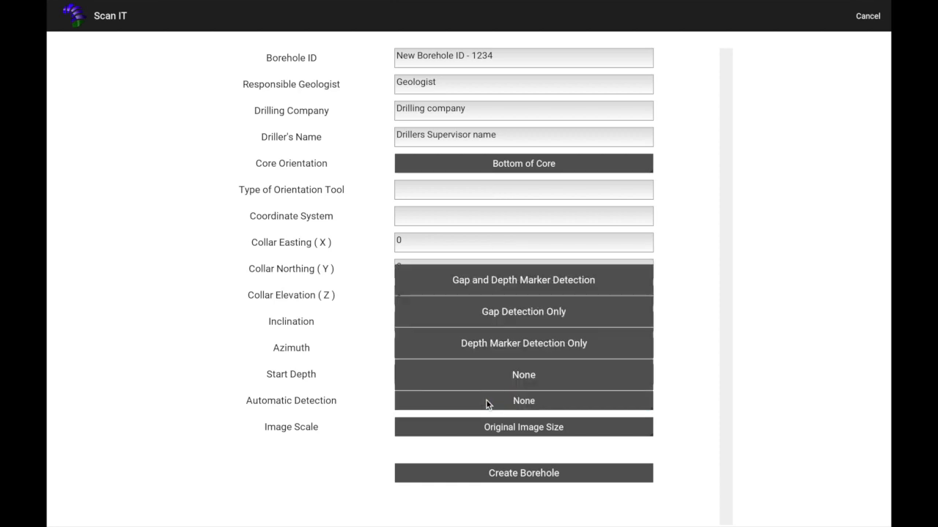
click(515, 285)
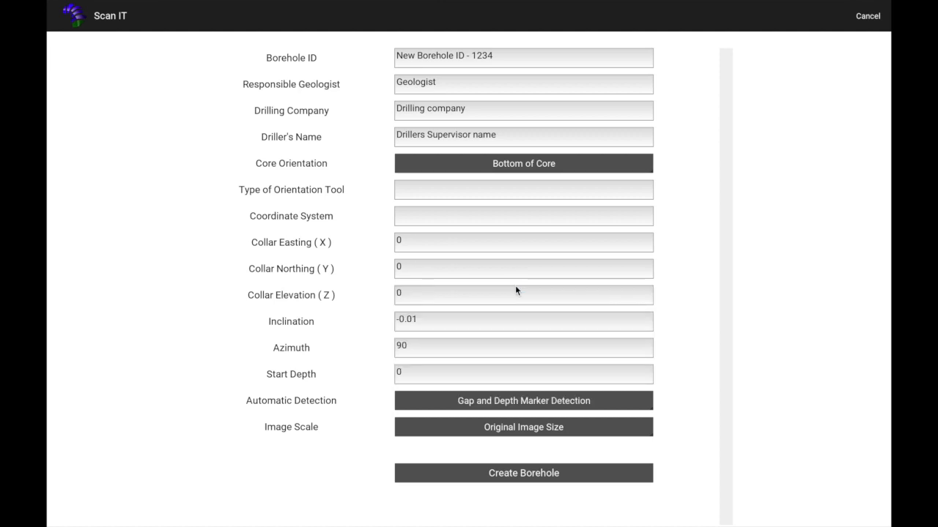
click(508, 431)
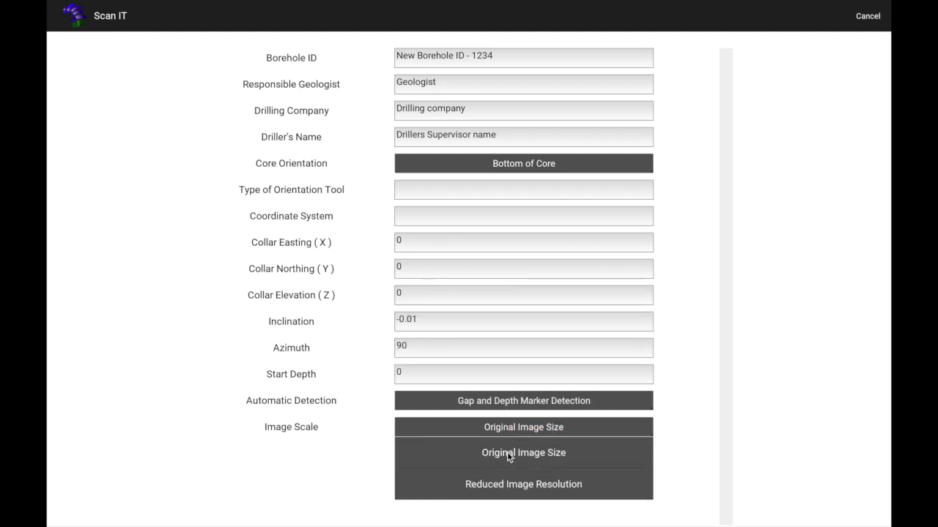
click(507, 452)
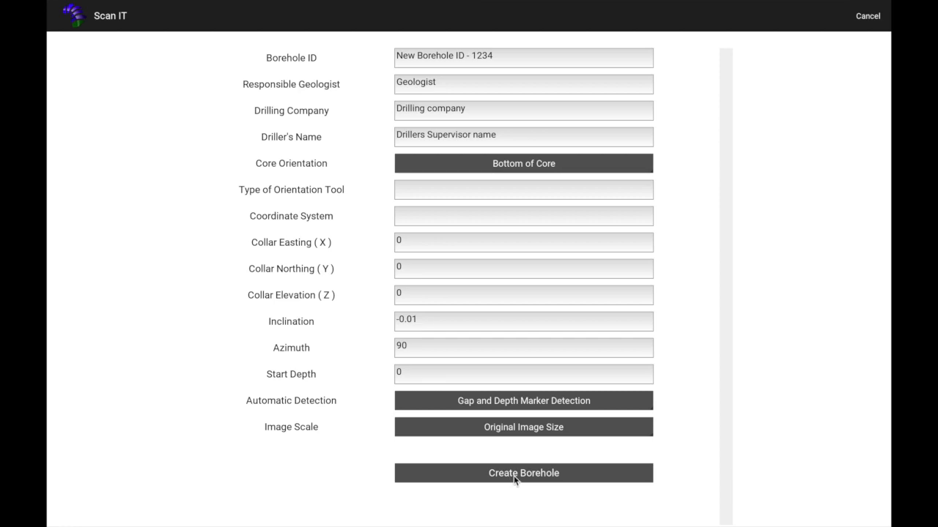
Step: Create the borehole and save its file on the Desktop as New Borehole ID - 1234
click(514, 477)
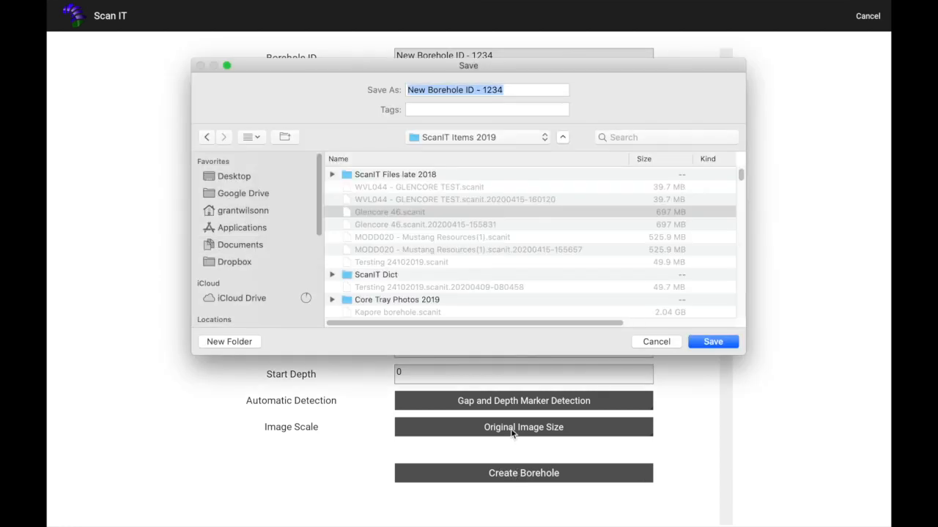
click(248, 177)
click(710, 341)
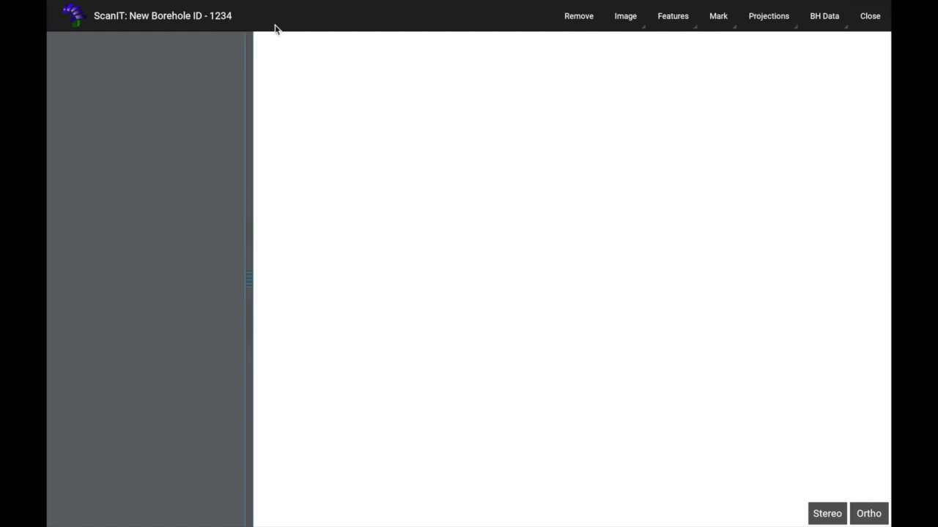
click(584, 21)
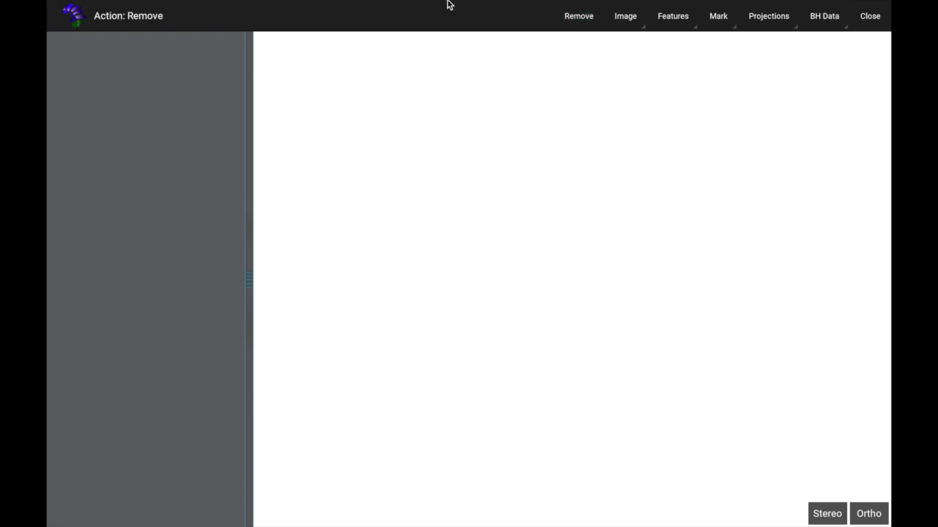
click(582, 22)
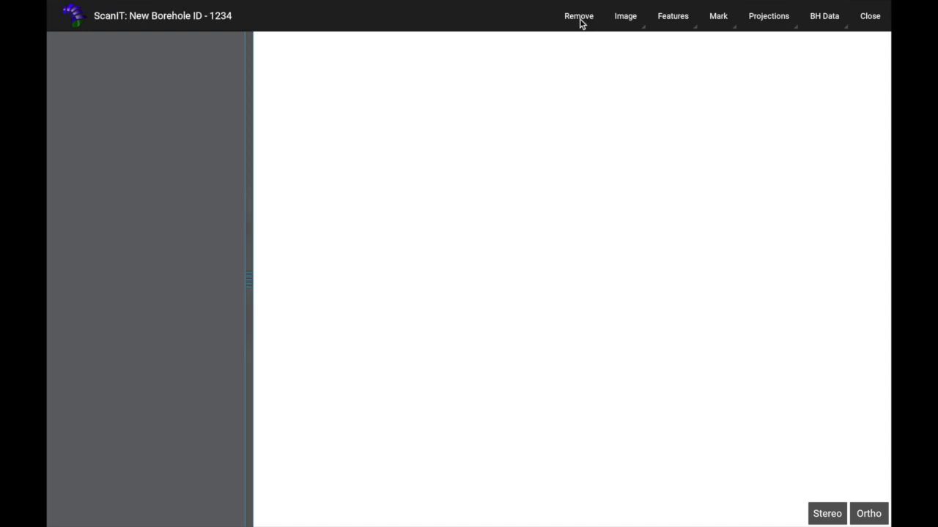
click(626, 21)
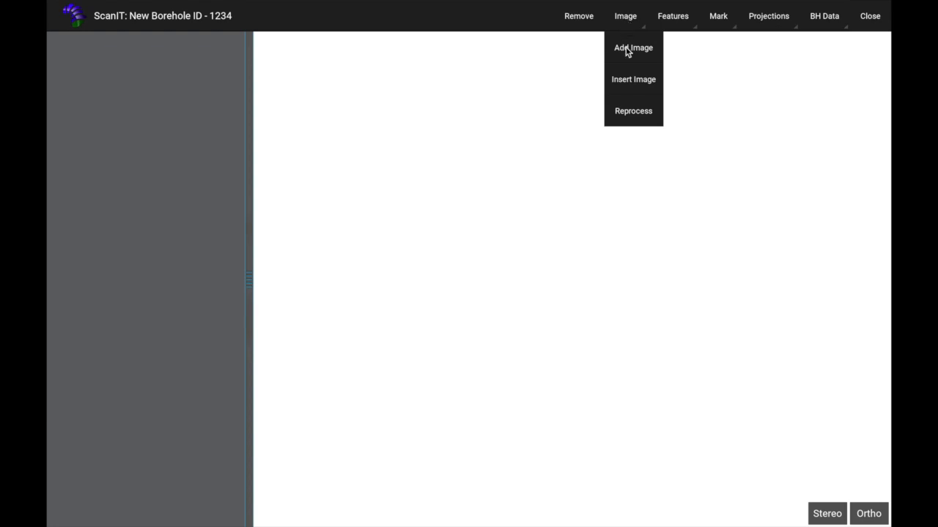
click(627, 49)
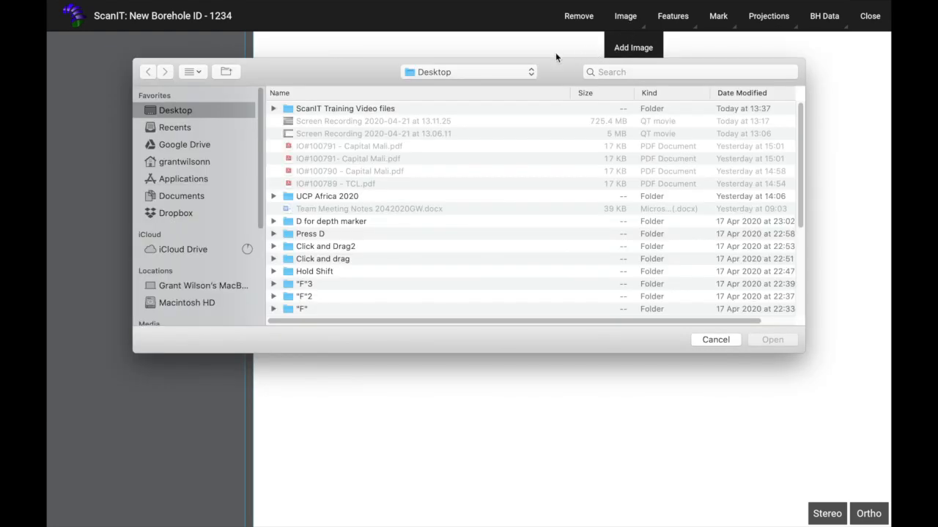
click(715, 339)
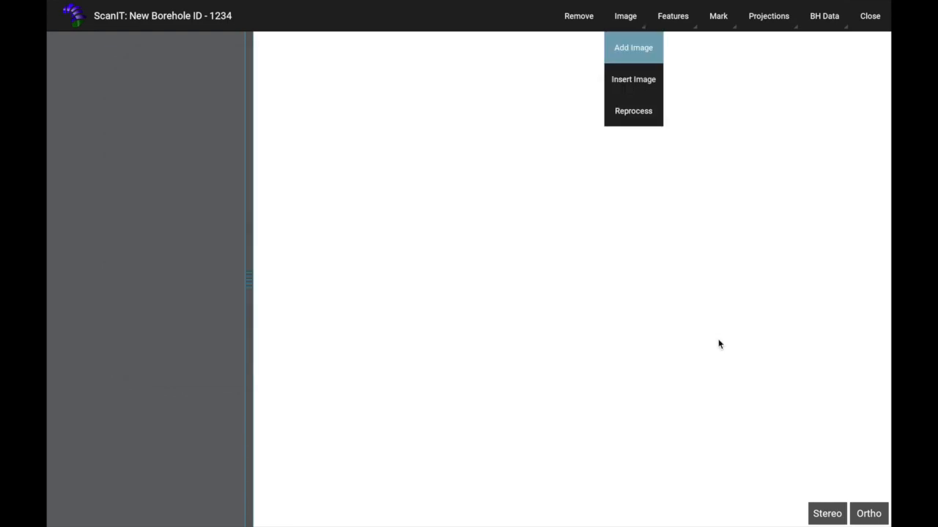
click(620, 18)
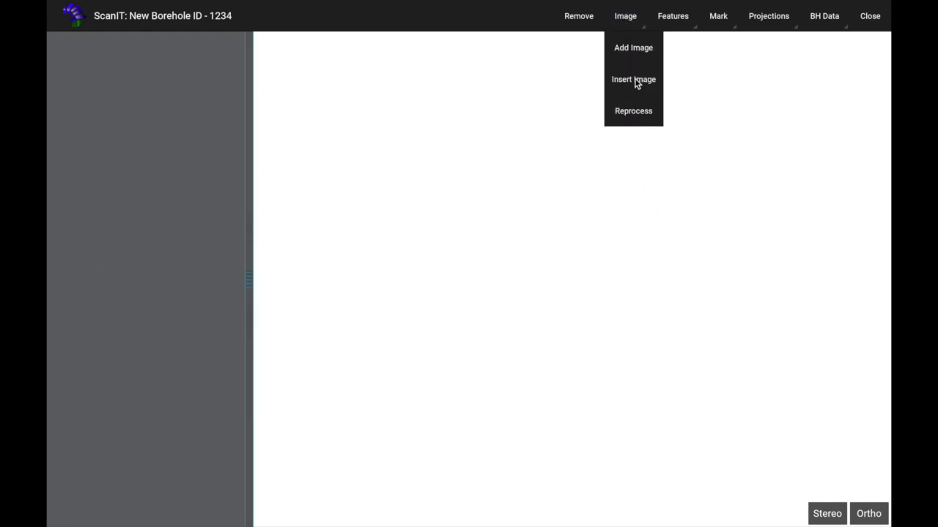
click(625, 17)
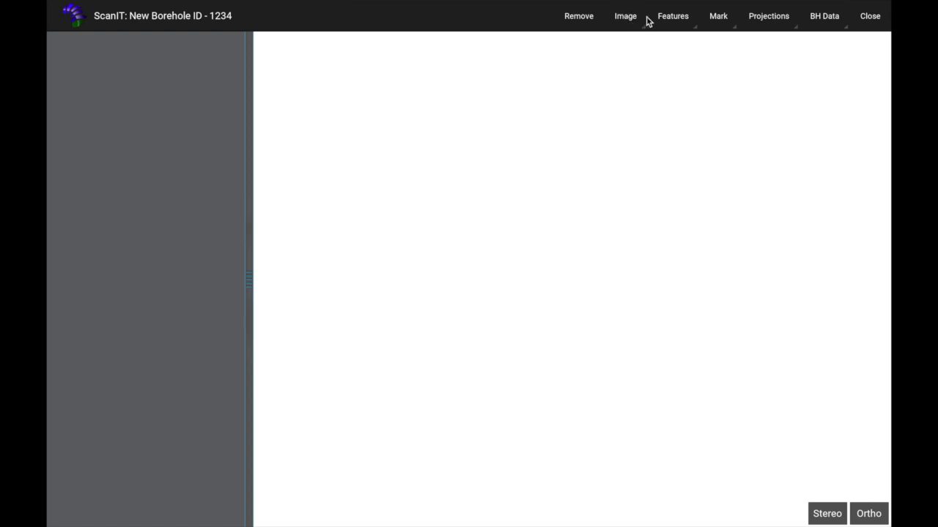
Step: Start a new feature and choose Plane as its type
click(671, 21)
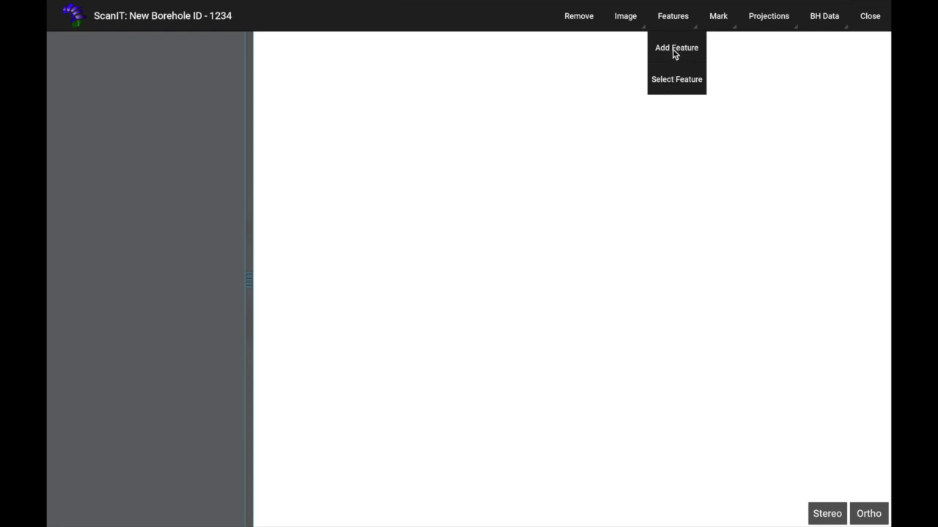
click(674, 50)
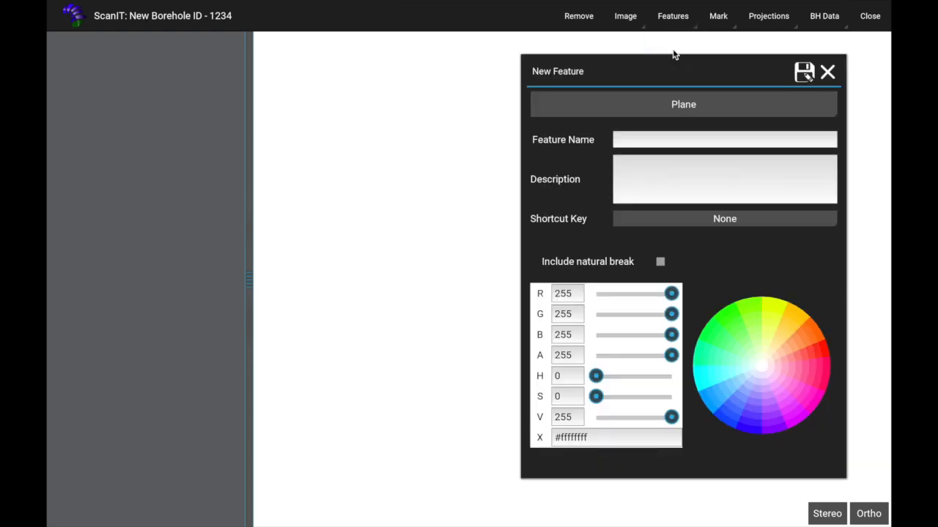
drag(674, 60, 467, 69)
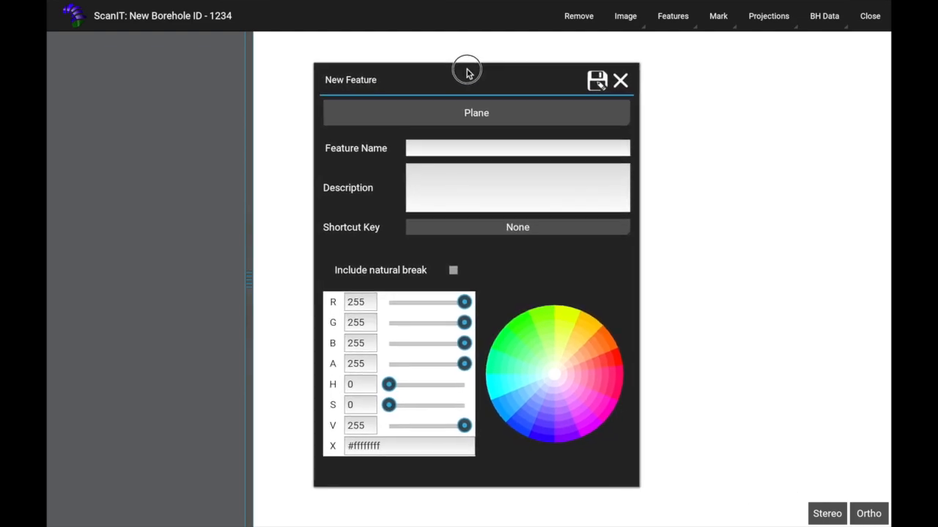
click(487, 116)
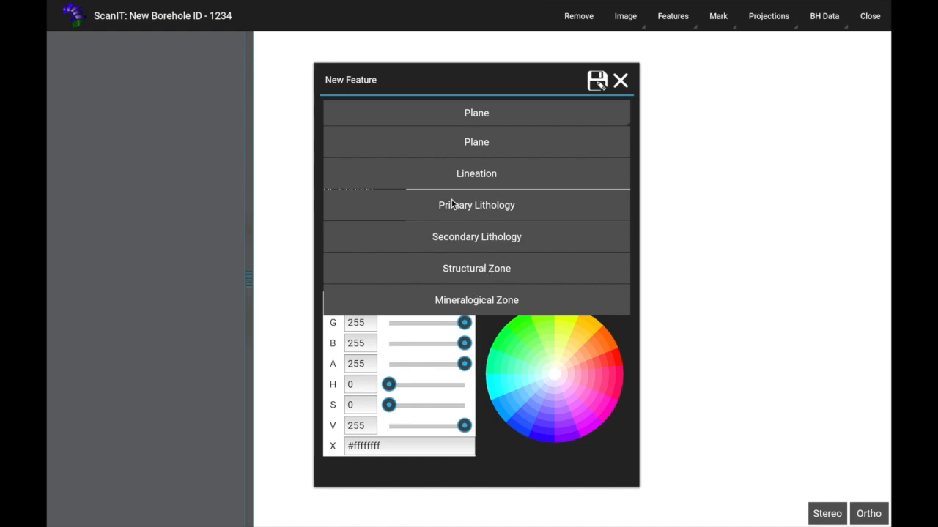
click(474, 143)
Step: Enter "feature name" as the new plane's feature name and "feature description" as its description
click(456, 144)
text(feature name)
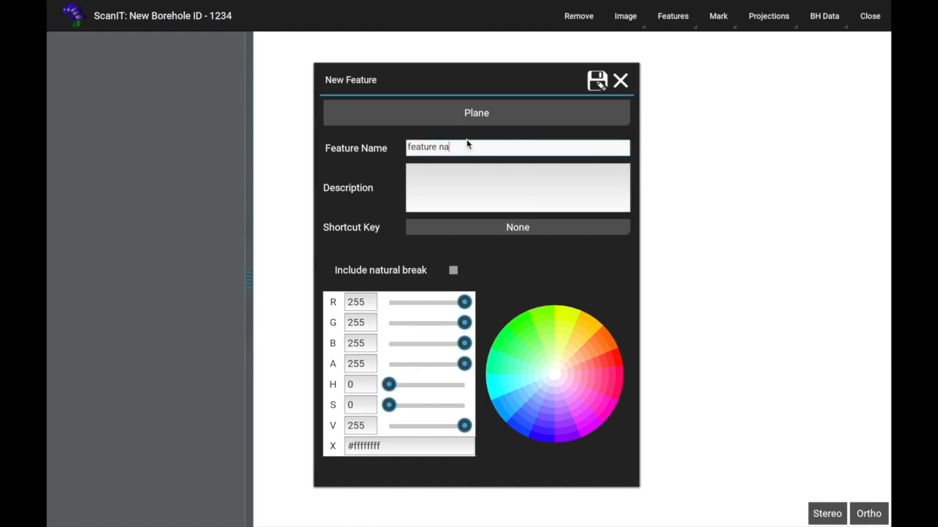
key(Tab)
text(feature )
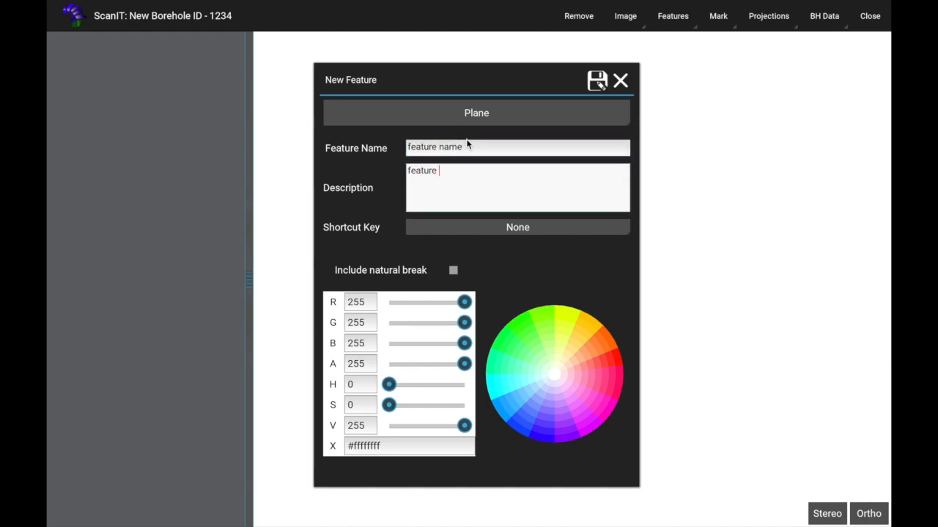
text(description)
Step: Assign 2 as the new plane feature's shortcut key
click(458, 228)
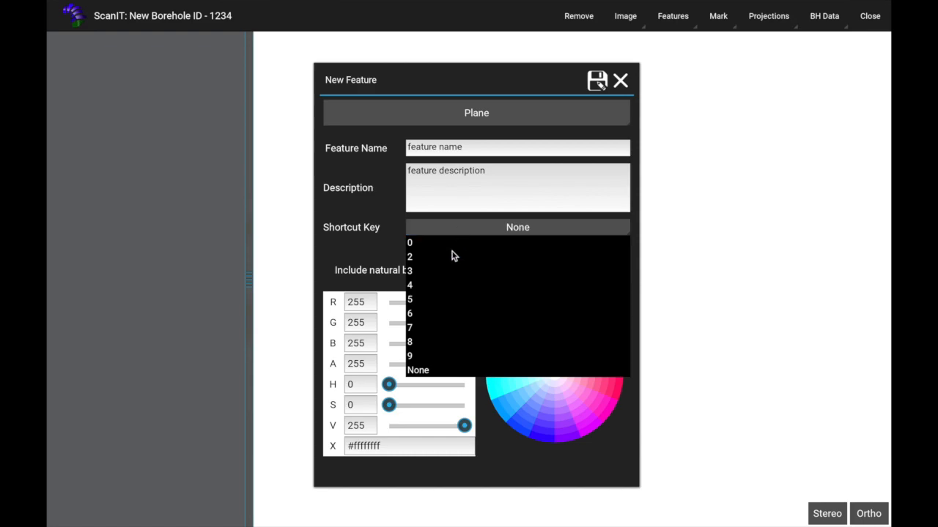
click(427, 257)
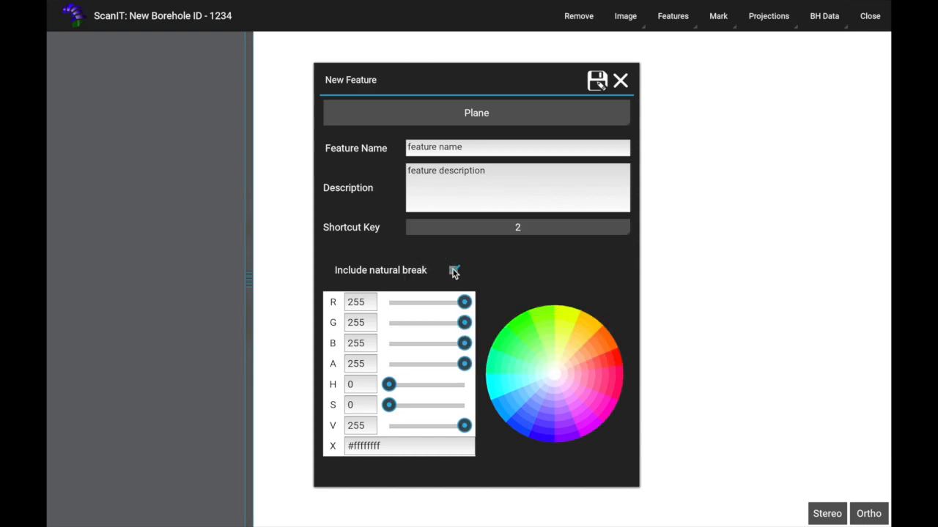
Step: Set the feature's colour components to red 124, green 126 and blue 129
click(428, 302)
click(427, 323)
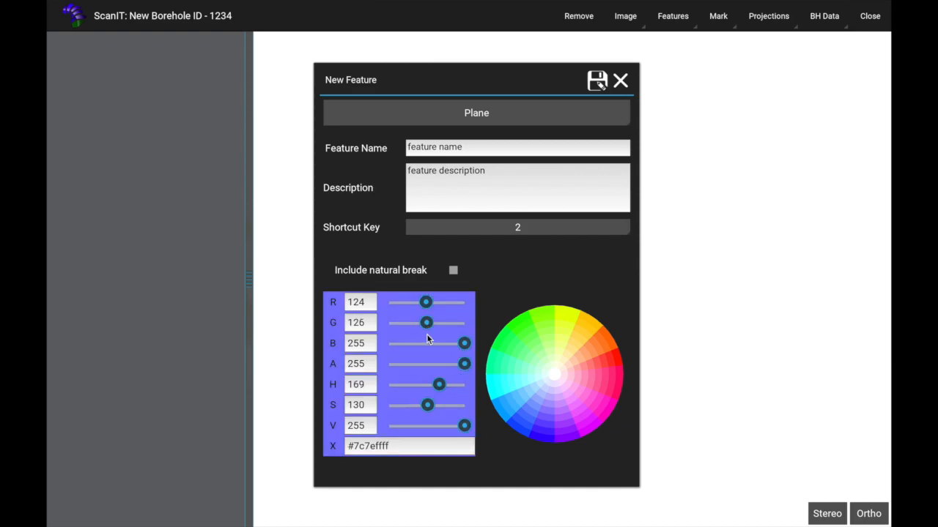
click(427, 343)
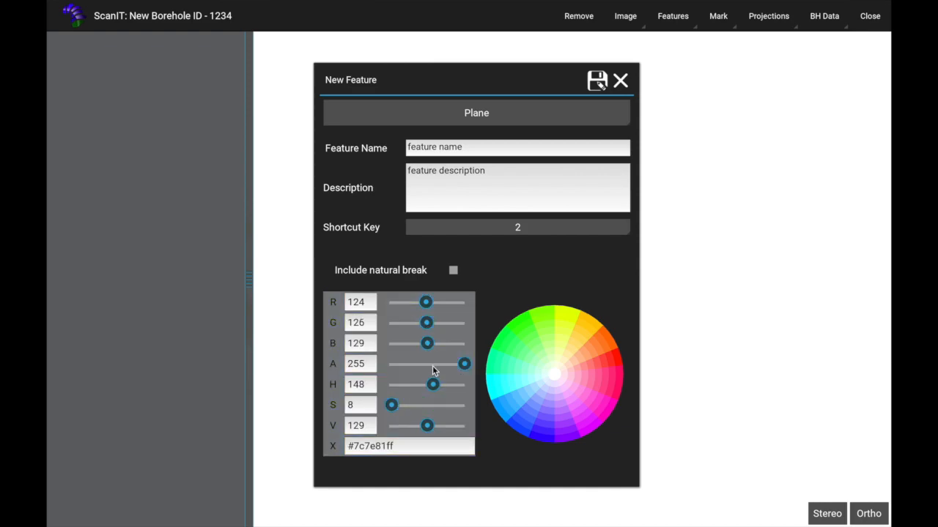
Step: Pick the bright green #1ce500ff as the feature's colour and save the new feature
click(523, 325)
drag(545, 316, 550, 342)
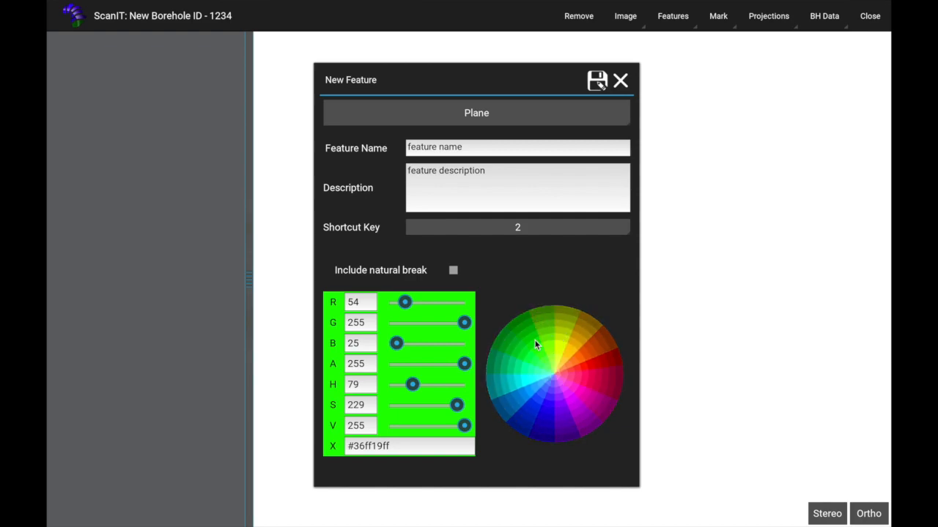
click(530, 350)
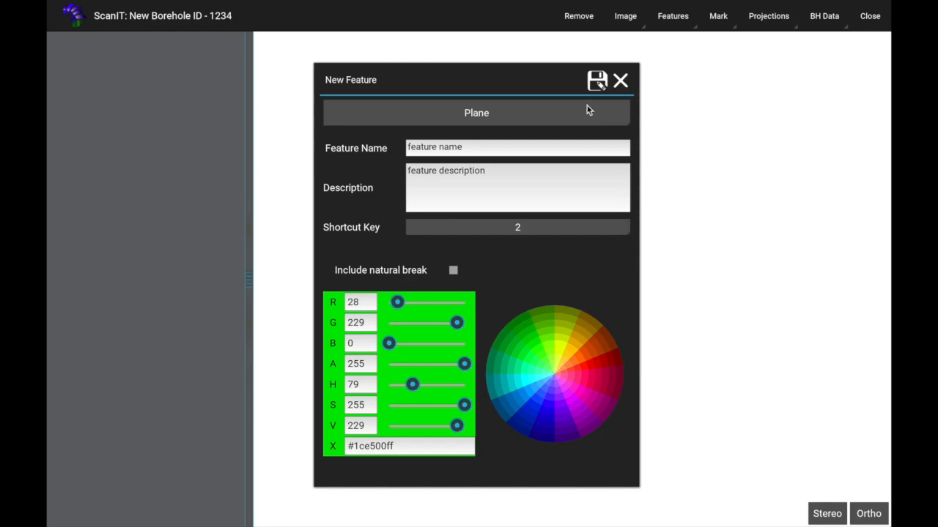
click(593, 85)
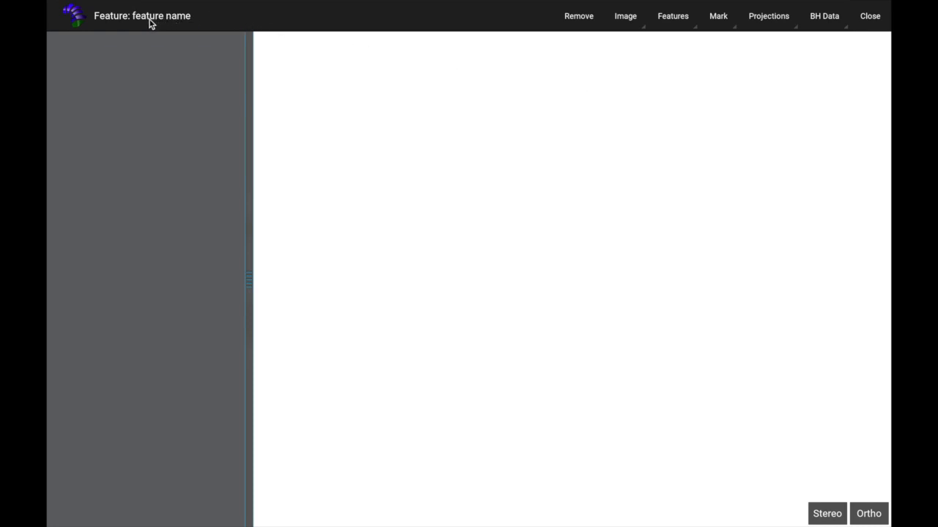
key(Escape)
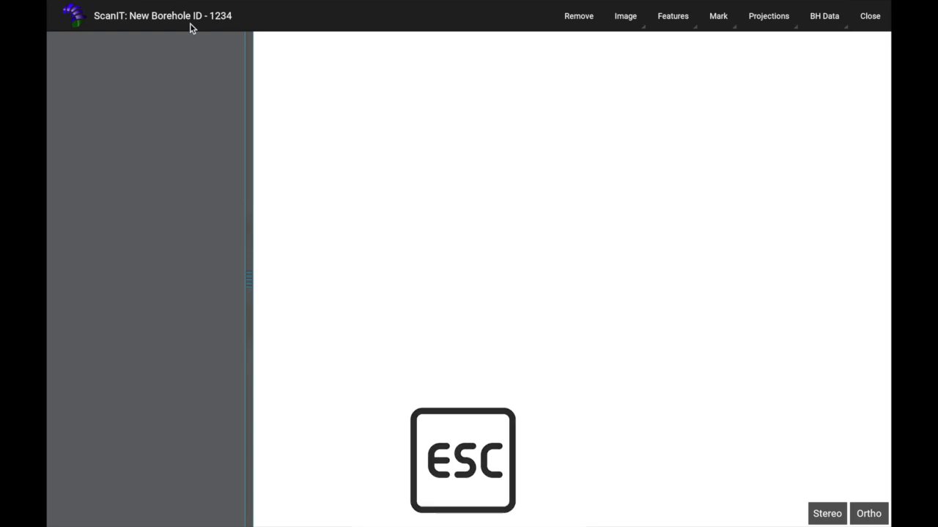
Step: Review the list of saved plane features and close it
click(682, 19)
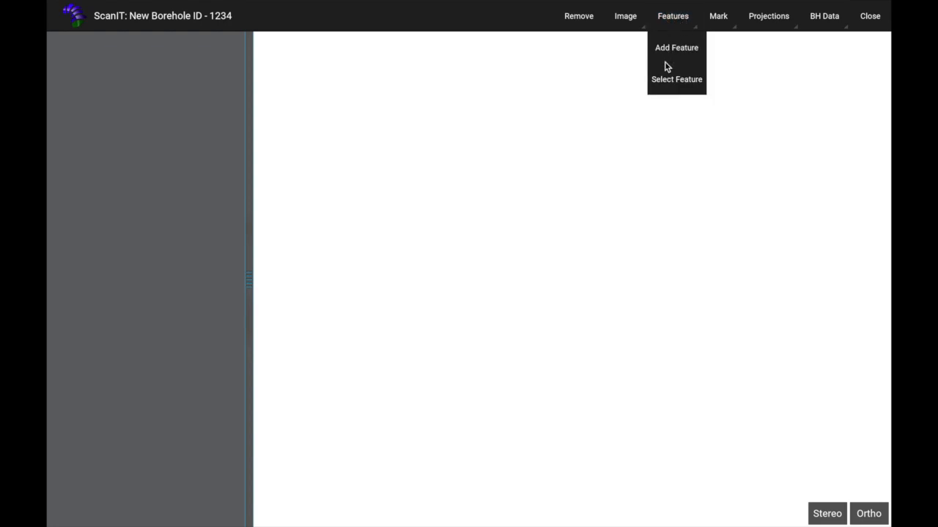
click(666, 82)
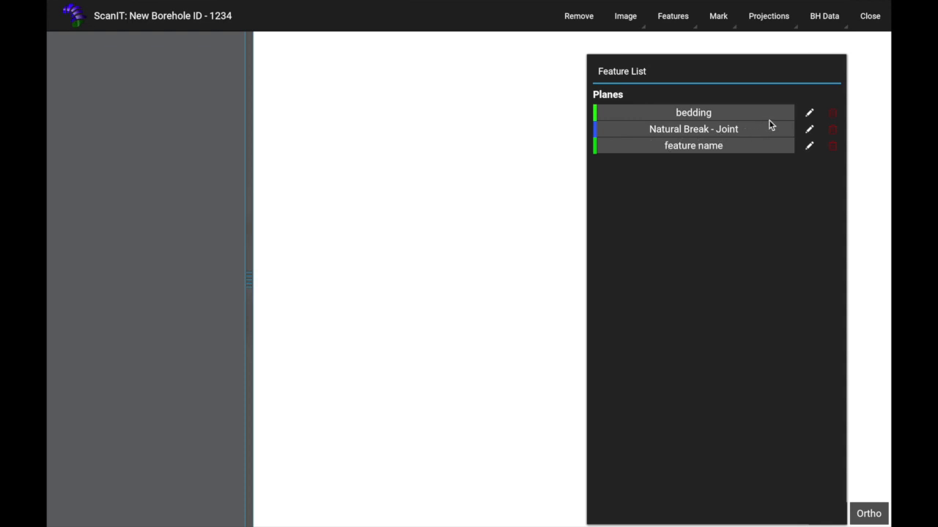
click(543, 152)
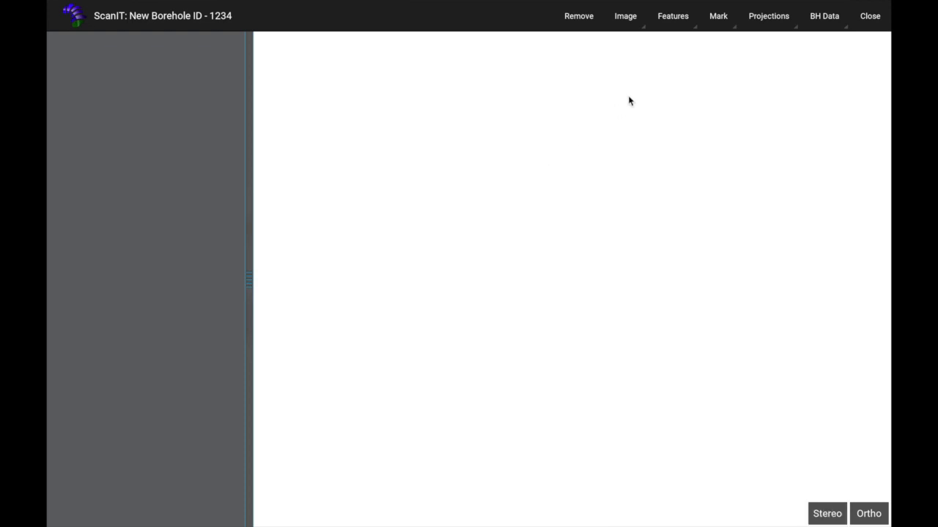
Step: Cycle through the mark actions Core Block, Depth, Forced Break, Natural Break, Loss and Gain
click(719, 20)
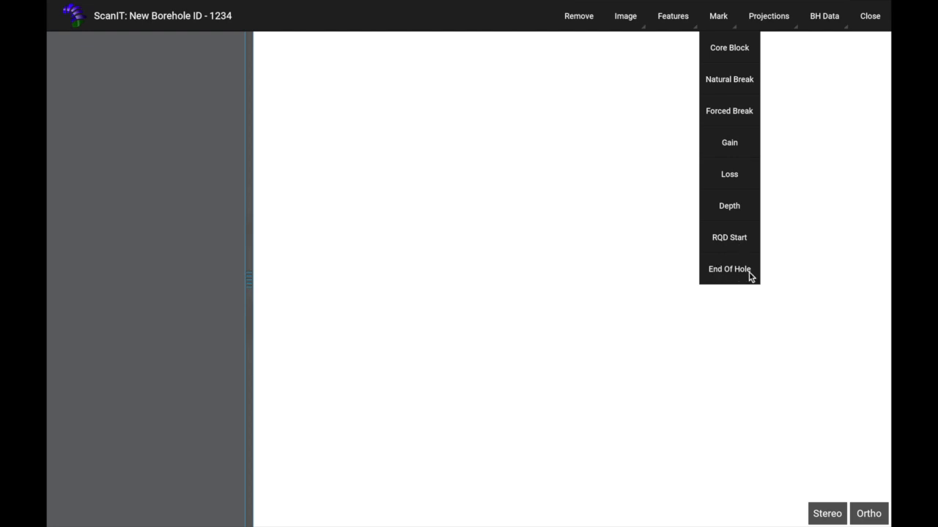
click(721, 49)
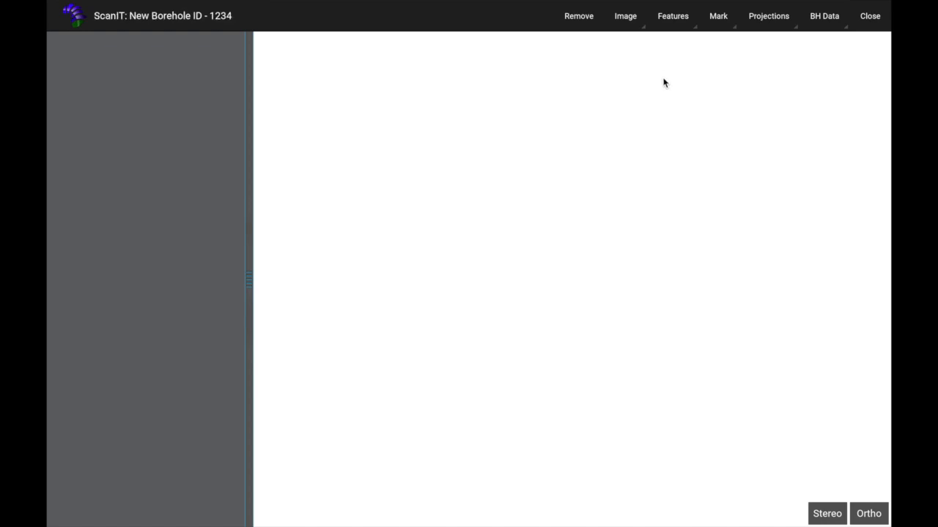
key(b)
key(d)
key(f)
key(n)
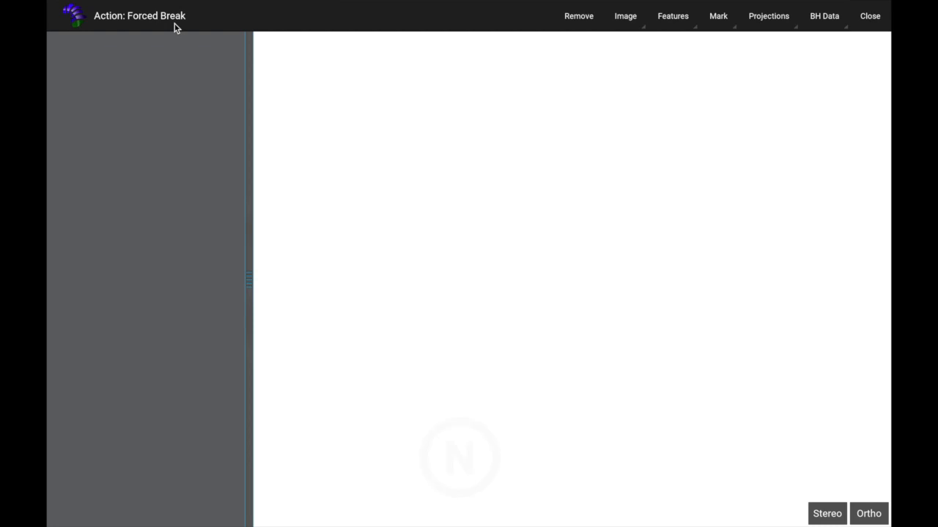
key(l)
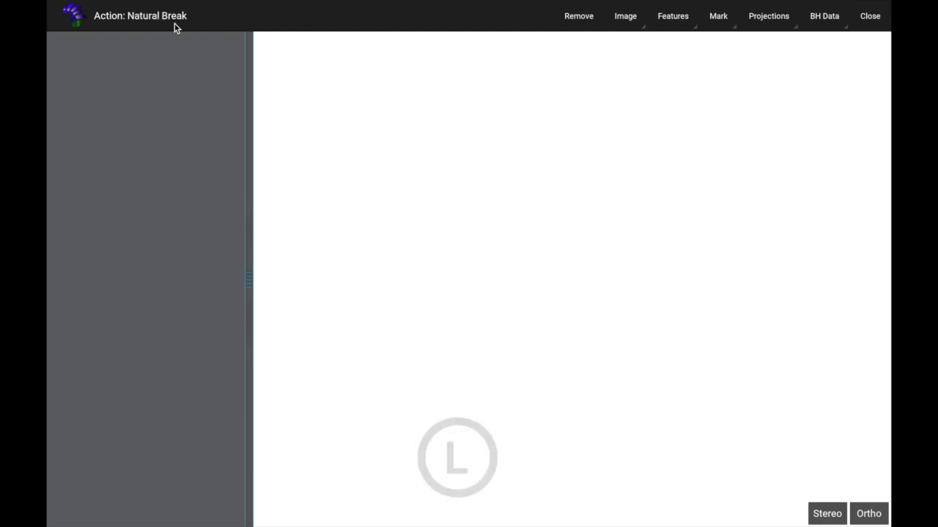
key(g)
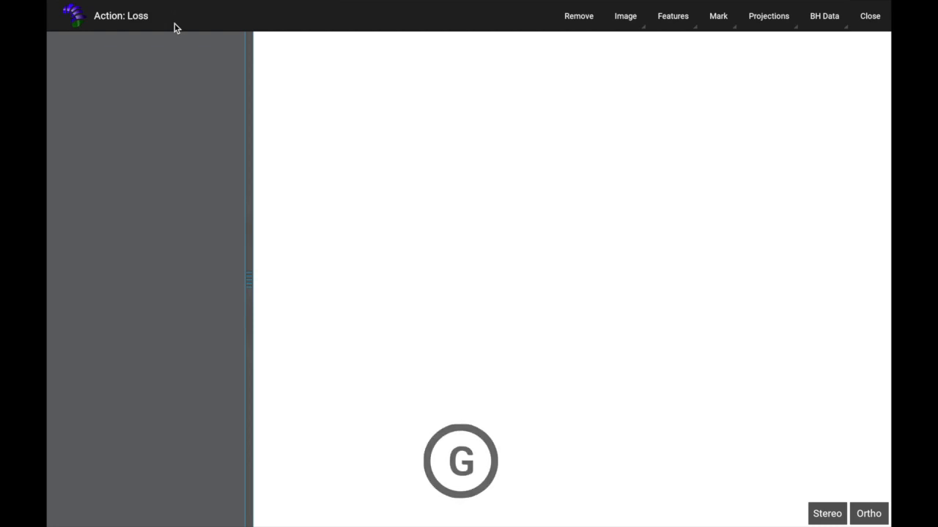
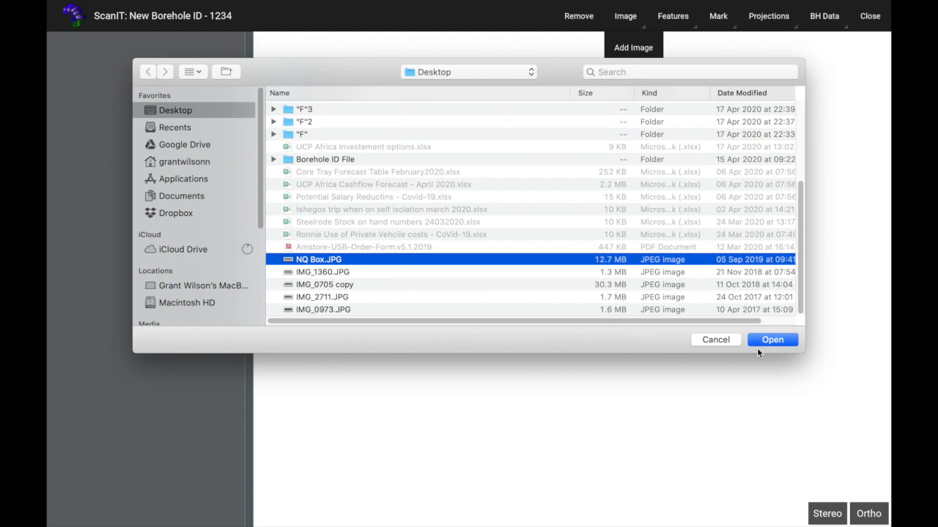
Step: Import the core box image NQ Box.JPG from the Desktop and display it in the main view
click(768, 341)
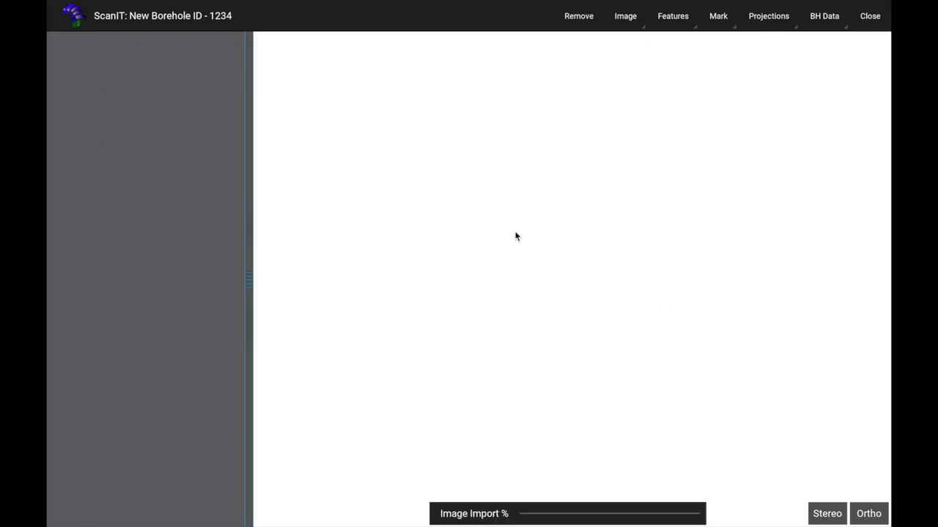
click(175, 77)
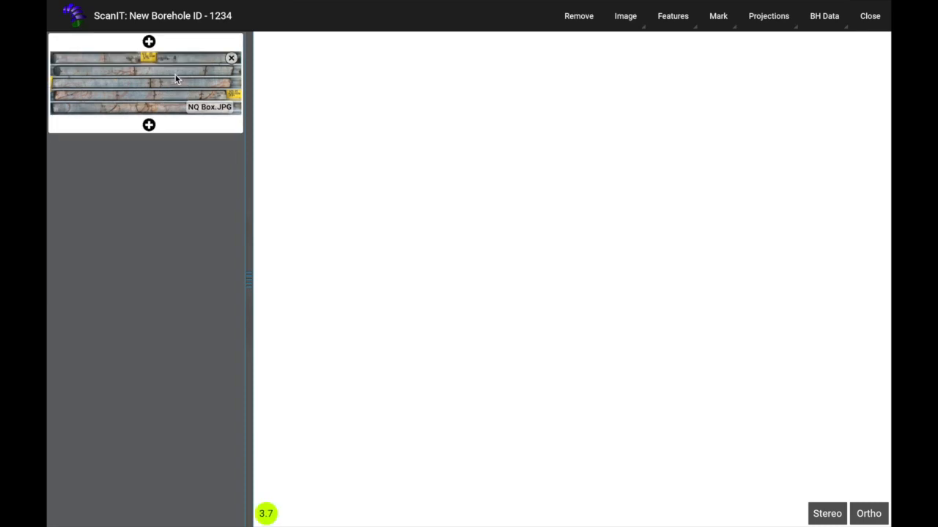
Step: Examine the core boundaries, centre lines and depth scales on the rows of the imported core box image
scroll(413, 269, up, 5)
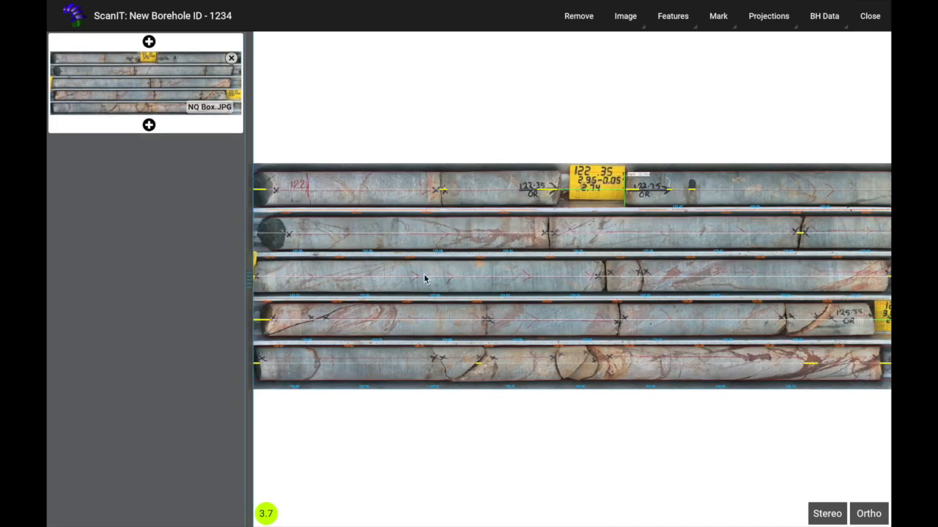
scroll(408, 268, up, 5)
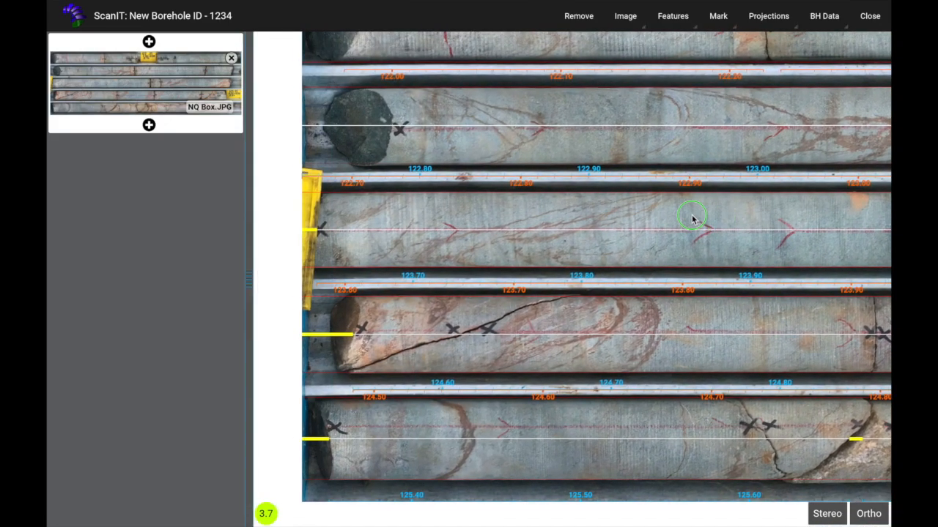
click(611, 139)
drag(611, 136, 597, 340)
scroll(555, 235, up, 2)
scroll(557, 236, up, 2)
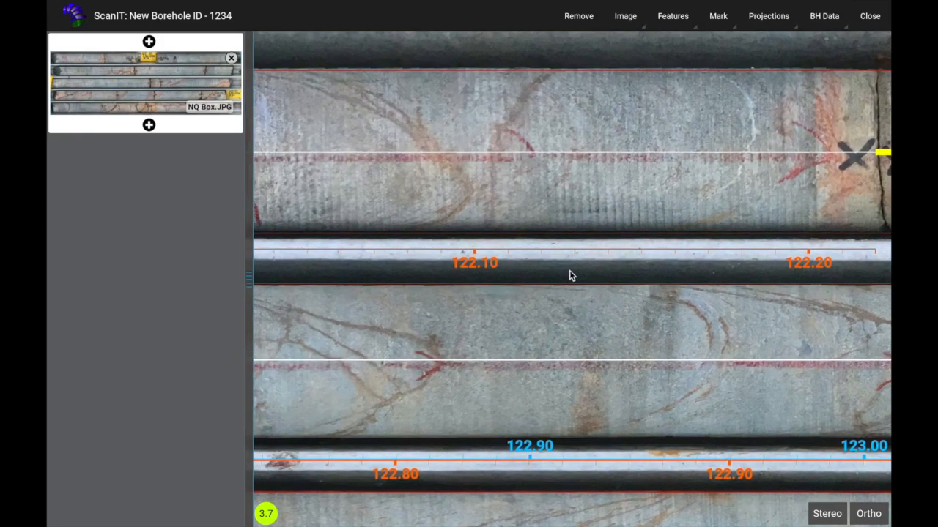
scroll(432, 139, up, 2)
scroll(449, 149, down, 6)
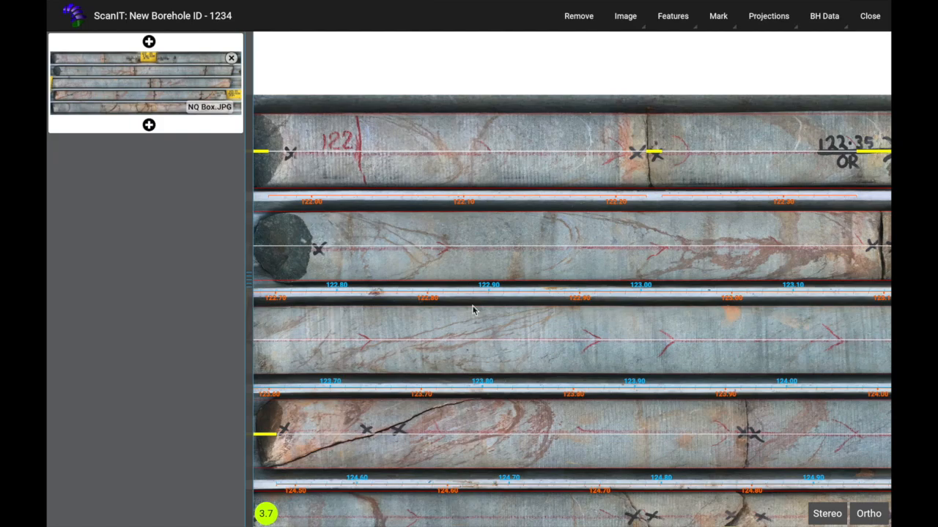
drag(473, 311, 469, 198)
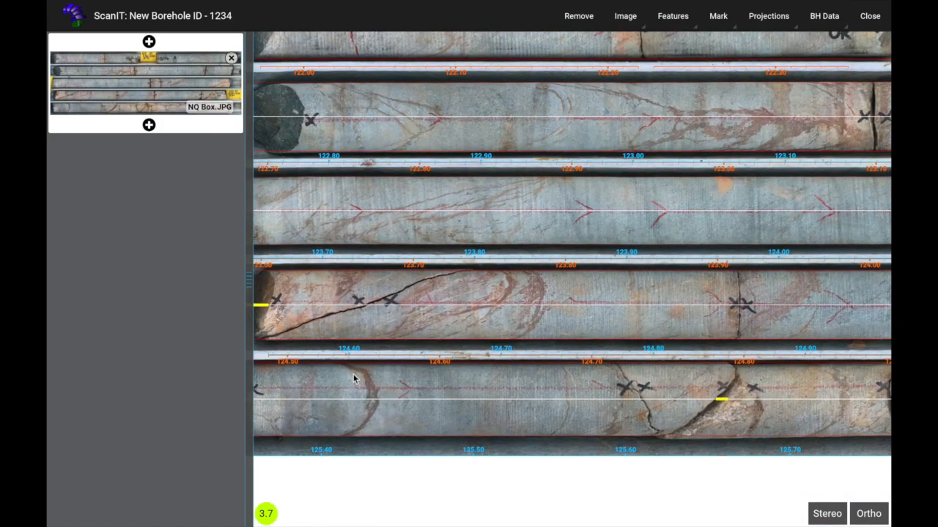
Step: Move the red upper boundary line of the lowest core row slightly down towards the core's edge
scroll(354, 376, up, 4)
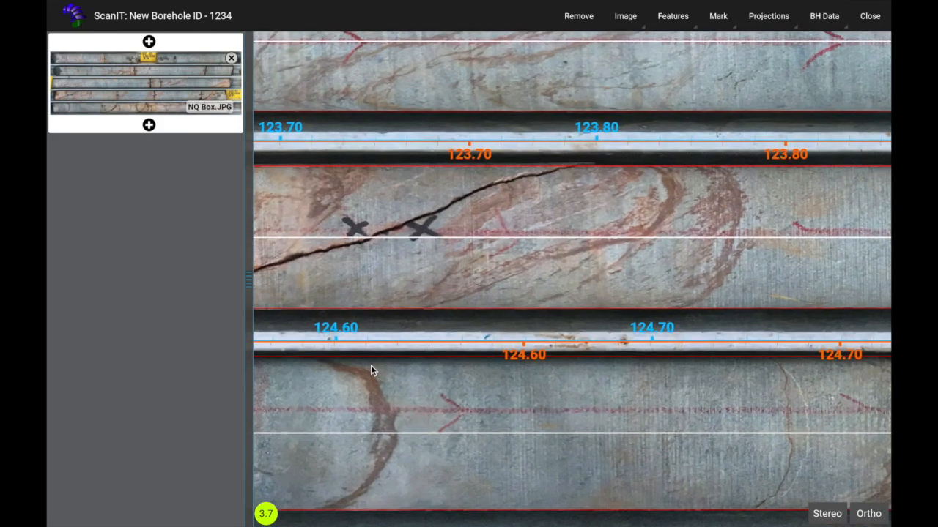
scroll(370, 365, up, 4)
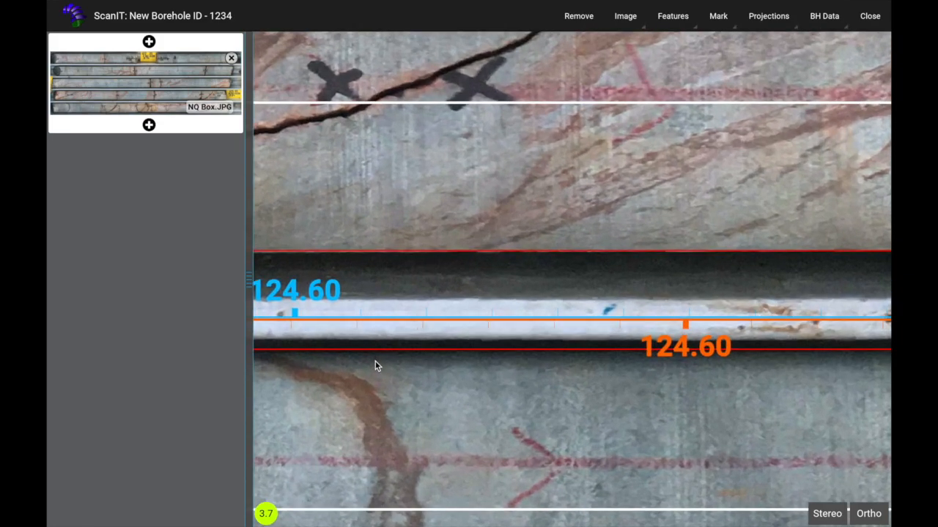
scroll(375, 364, up, 2)
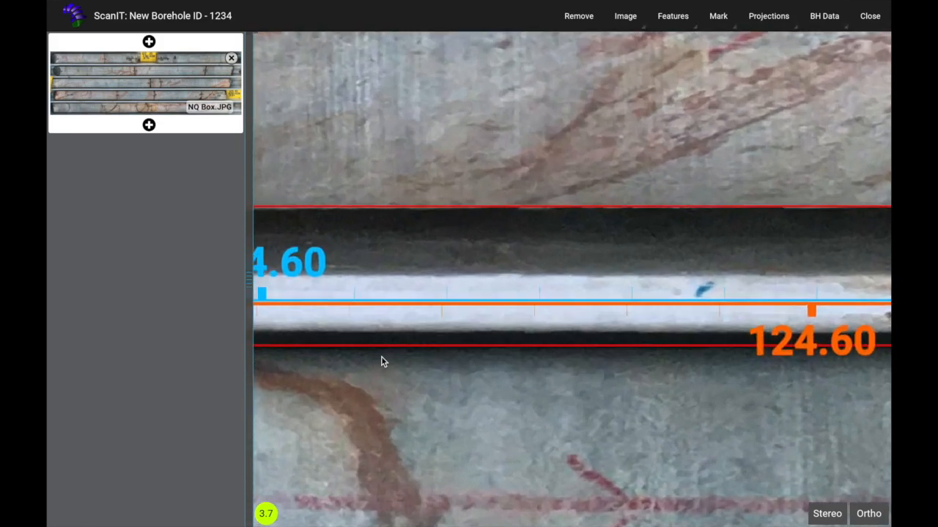
drag(386, 346, 384, 359)
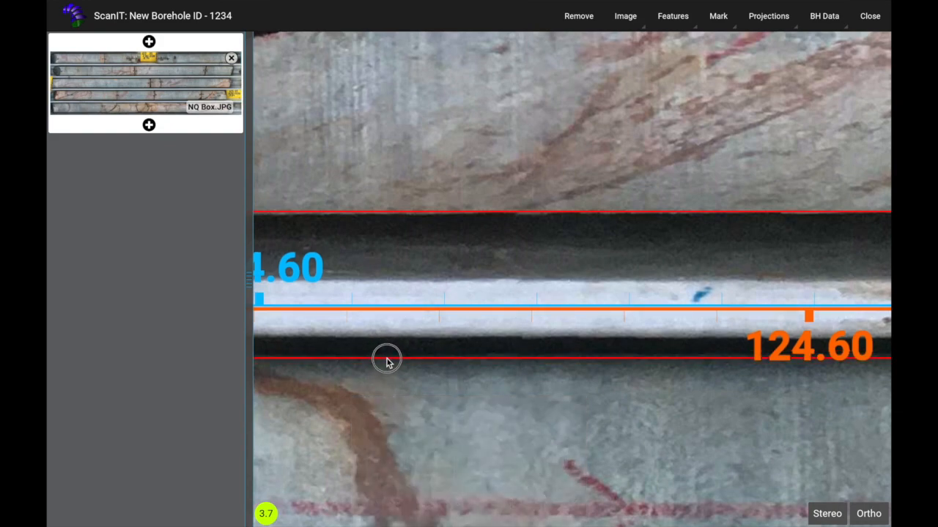
Step: Inspect the depth markers beside the yellow core blocks labelled 122.35 and 125.35
scroll(398, 342, down, 5)
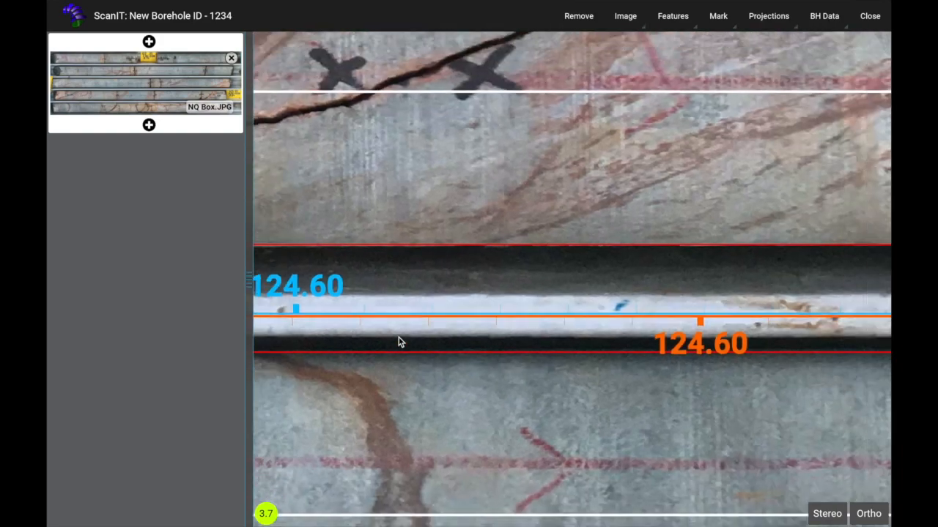
scroll(399, 339, down, 5)
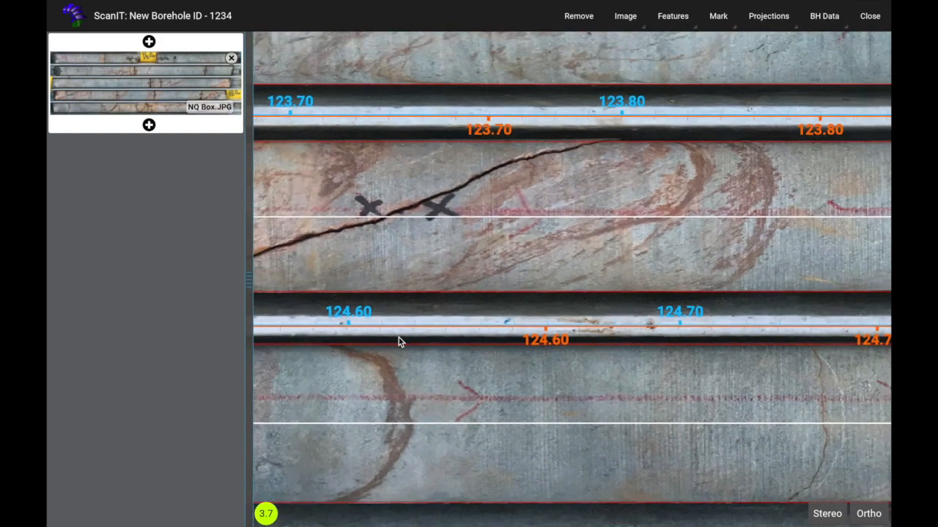
scroll(399, 337, down, 3)
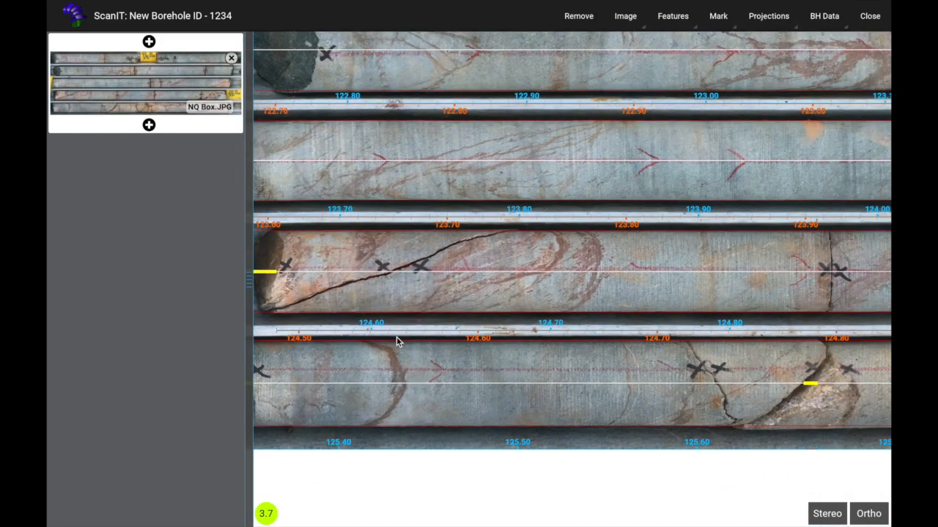
drag(668, 348, 294, 427)
drag(481, 256, 496, 347)
mouse_move(480, 255)
mouse_down()
mouse_move(468, 253)
mouse_move(474, 268)
mouse_up()
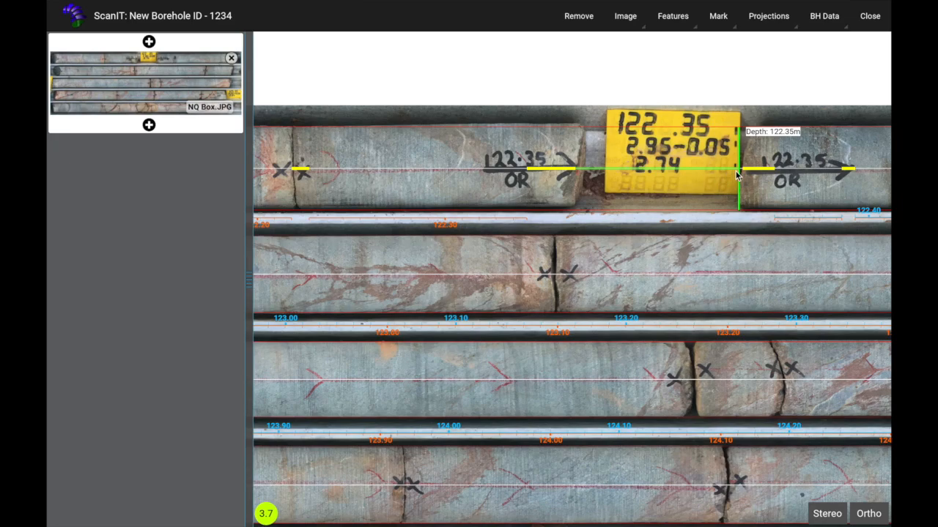
drag(729, 271, 410, 58)
drag(658, 171, 320, 233)
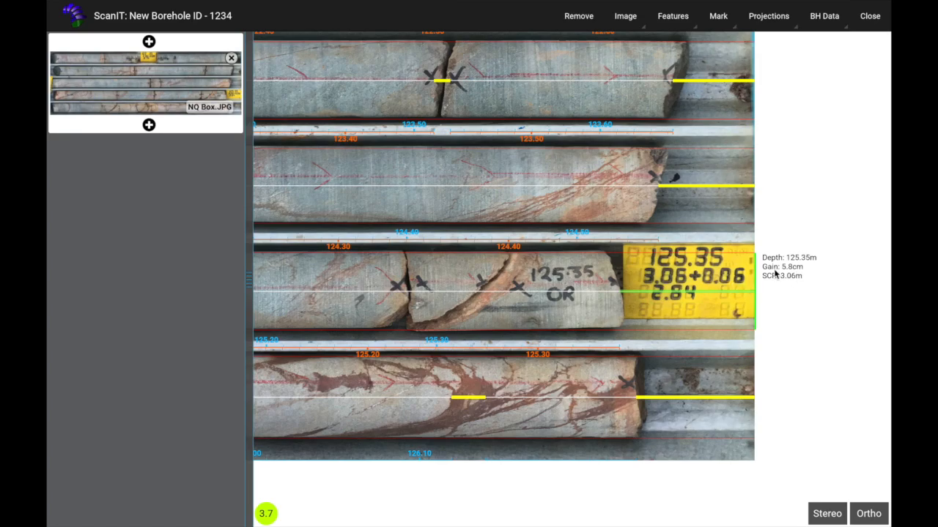
Step: Shorten the yellow gap marker at the crack near 123.50 m in the second core row by pulling in its right end
drag(529, 159, 651, 256)
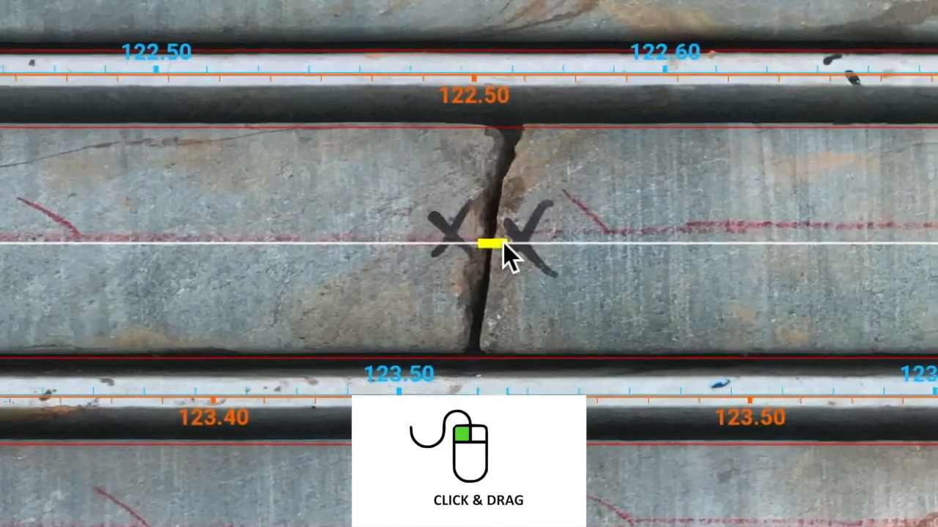
drag(504, 243, 488, 244)
drag(137, 281, 256, 289)
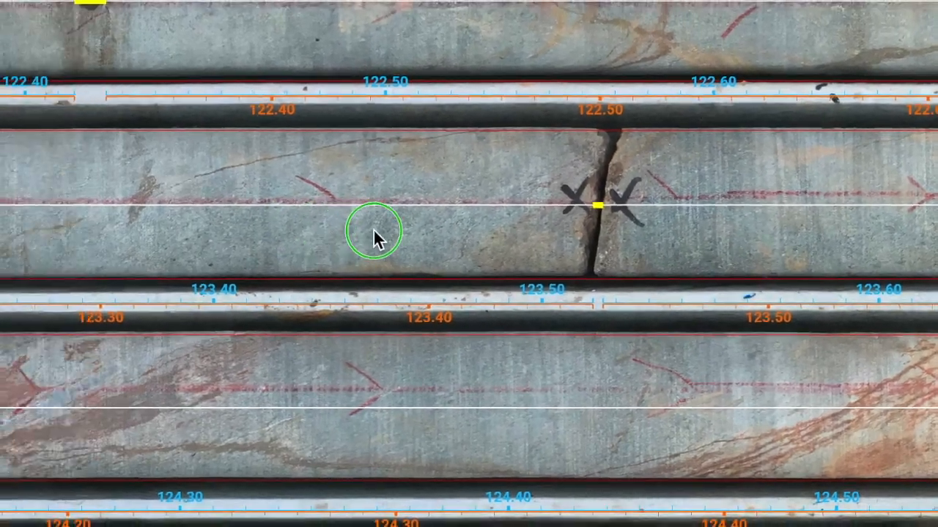
Step: Extend the yellow gap marker at the start of the first core row so it ends where the core begins
drag(373, 231, 921, 357)
drag(172, 311, 206, 314)
drag(380, 248, 937, 267)
drag(517, 242, 761, 251)
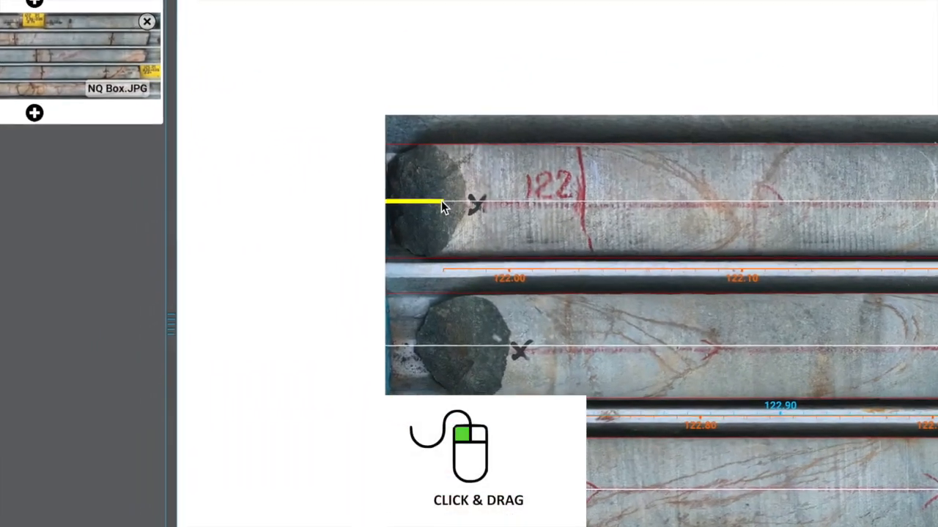
drag(444, 187, 461, 189)
drag(461, 224, 468, 243)
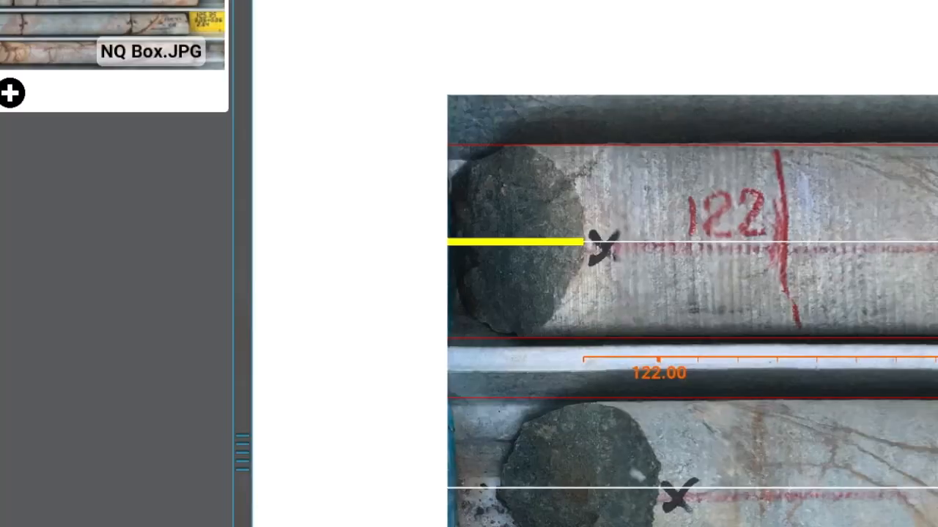
Step: Fit the yellow gap marker to the narrow crack between the X marks just past 122.20 m in the first row
drag(937, 297, 623, 293)
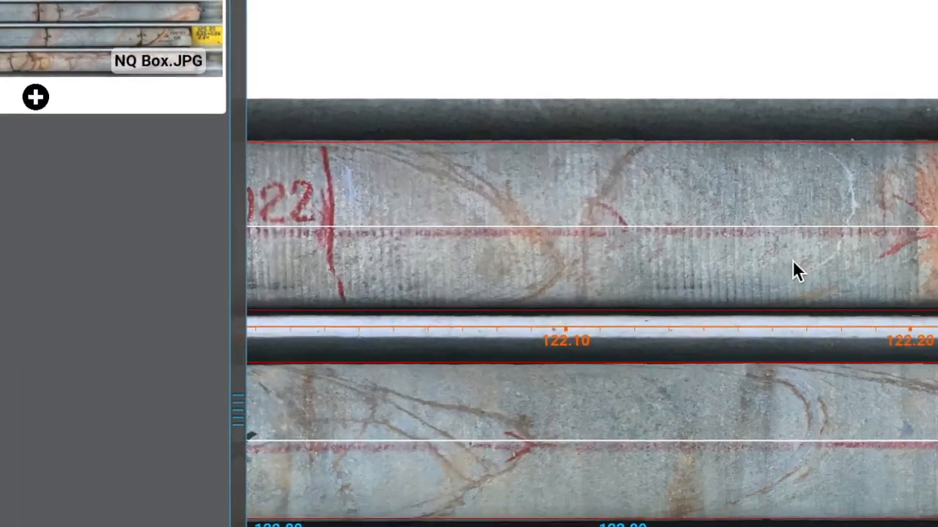
drag(909, 215, 652, 189)
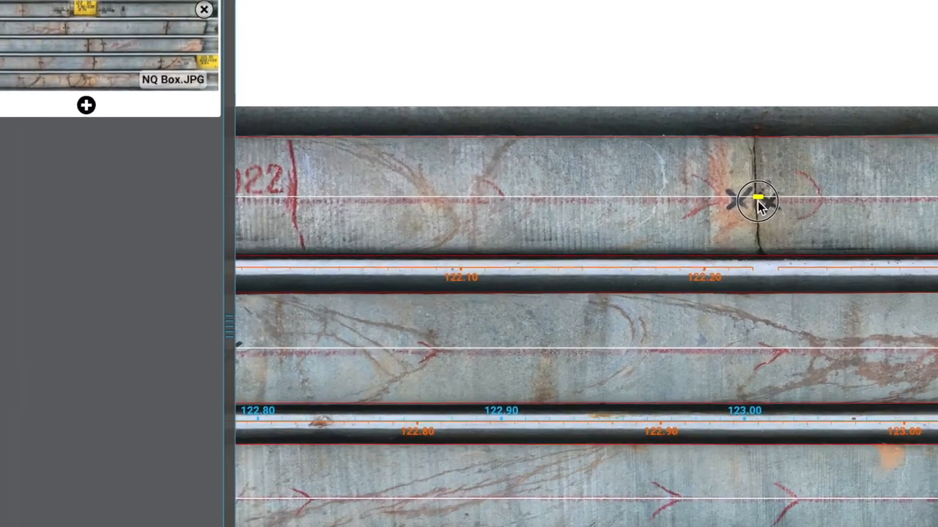
drag(814, 202, 586, 208)
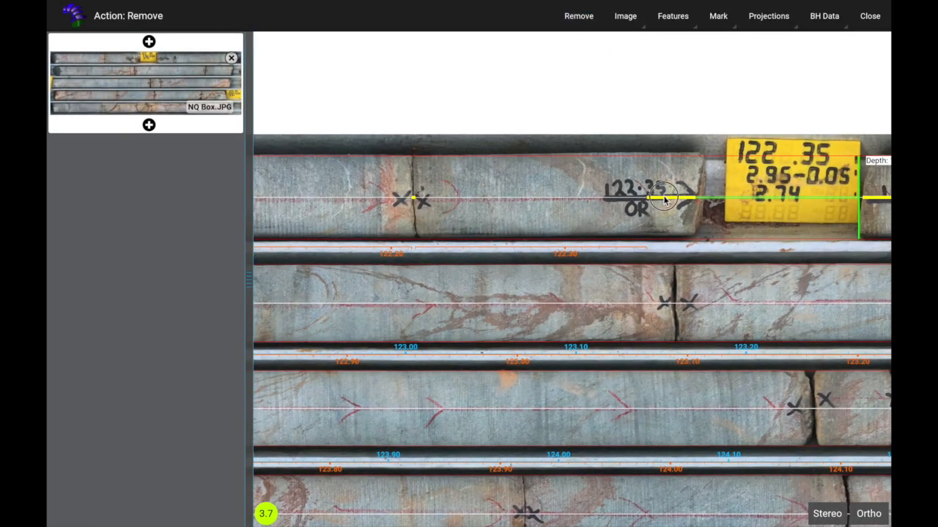
Step: Remove the four false gap markers on the intact core before and after the yellow 122.35 block
click(664, 197)
drag(748, 310, 520, 301)
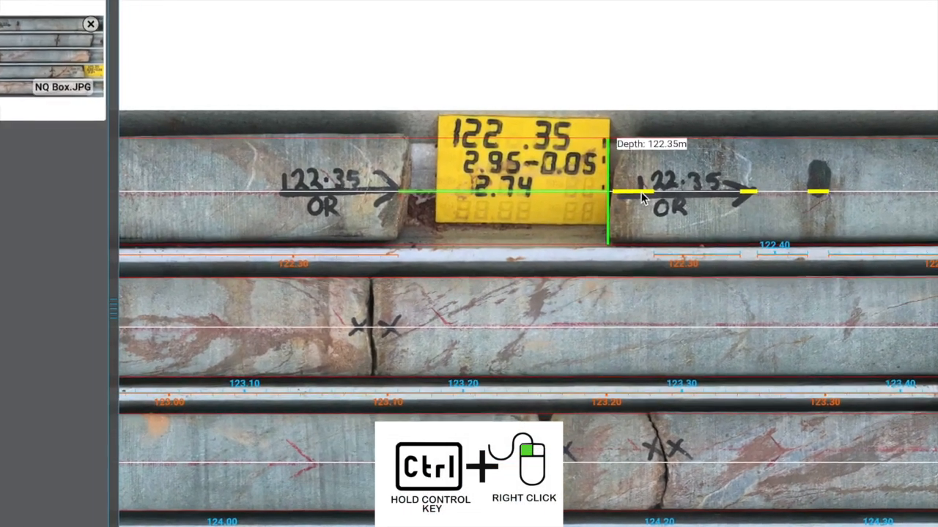
ctrl+right_click(681, 181)
ctrl+right_click(772, 181)
ctrl+right_click(781, 217)
Step: Mark a forced break at the X-marked crack between 123.10 and 123.20 m in the second core row
drag(758, 301, 936, 223)
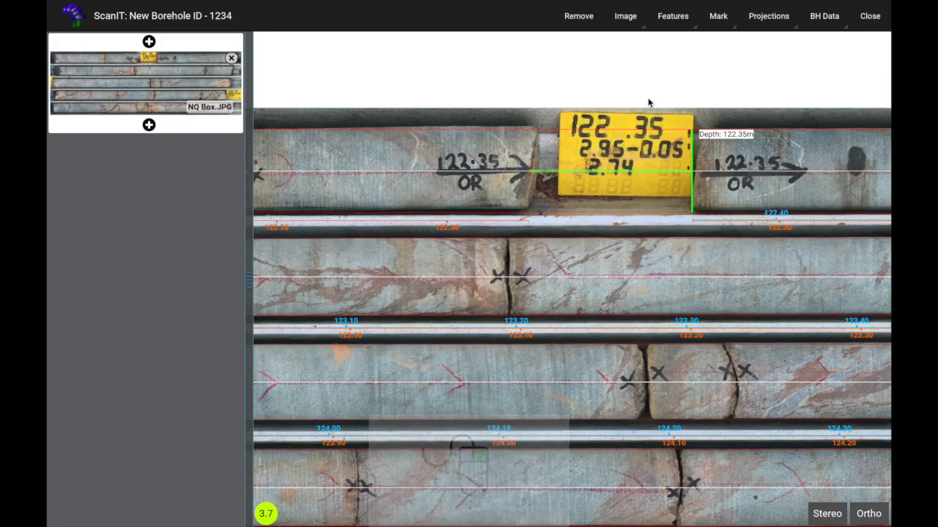
click(720, 18)
click(712, 112)
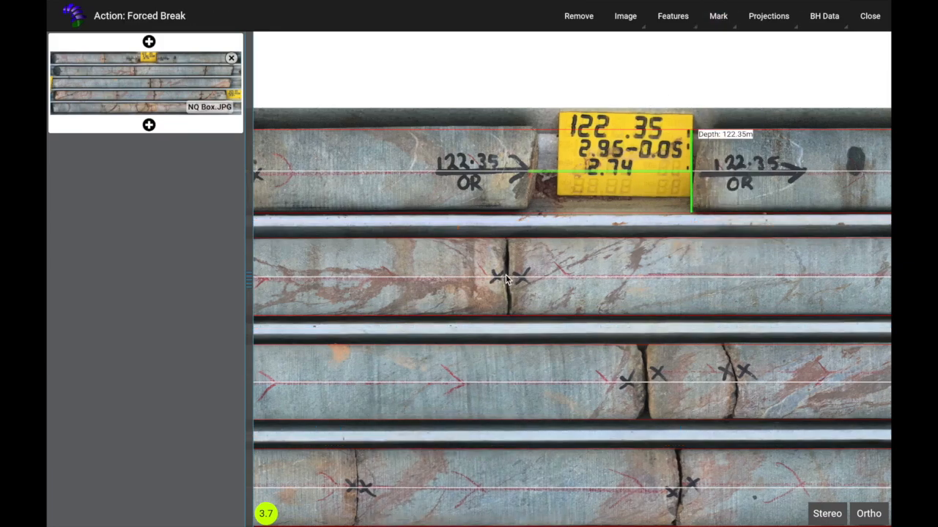
click(466, 282)
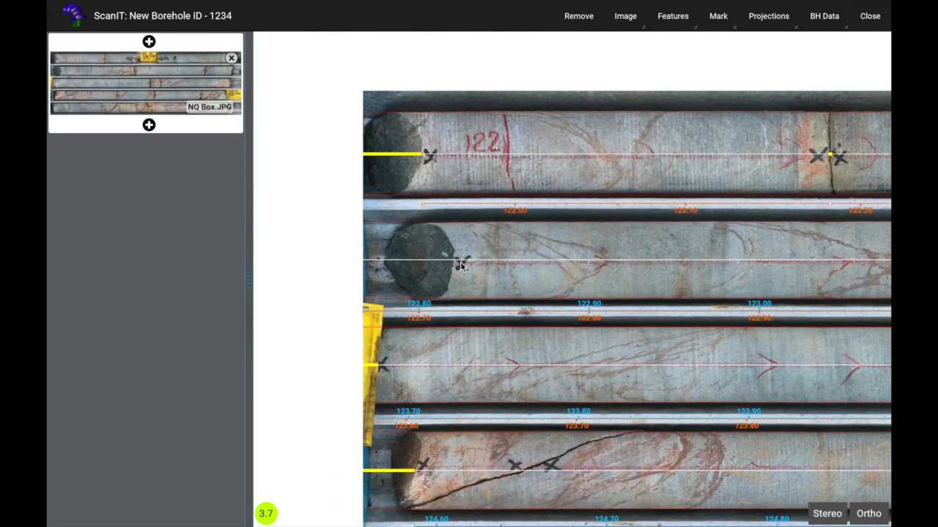
Step: Mark the second row's start up to the core as a forced break, plus the cracks near 124.13 m and 125.03 m
key(f)
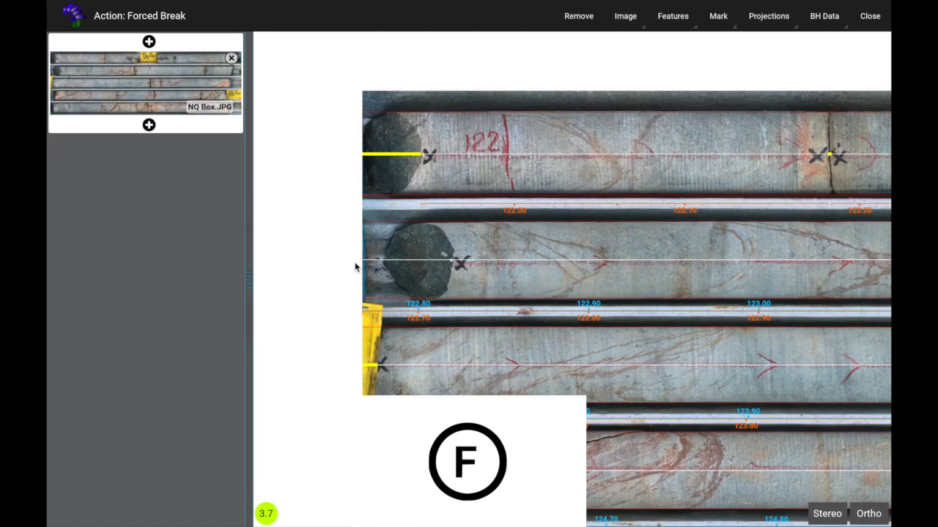
drag(559, 388, 181, 339)
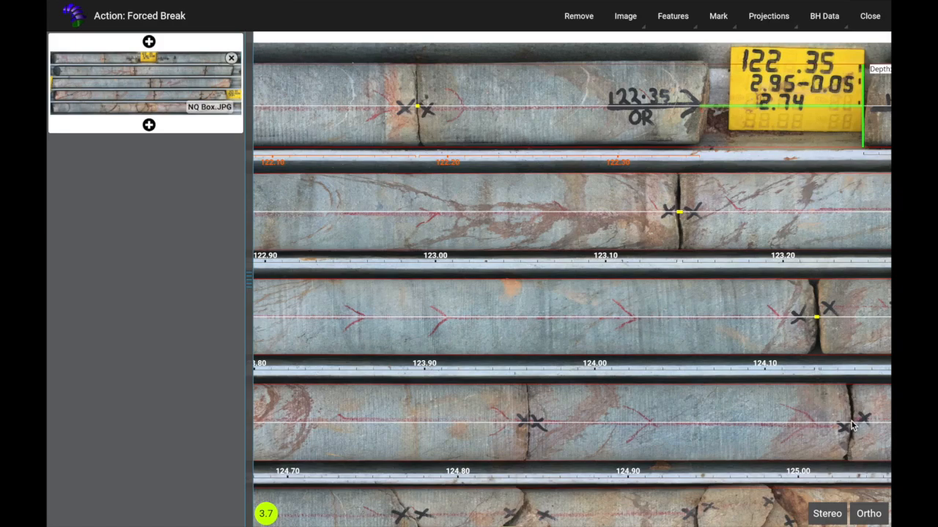
drag(796, 353, 345, 347)
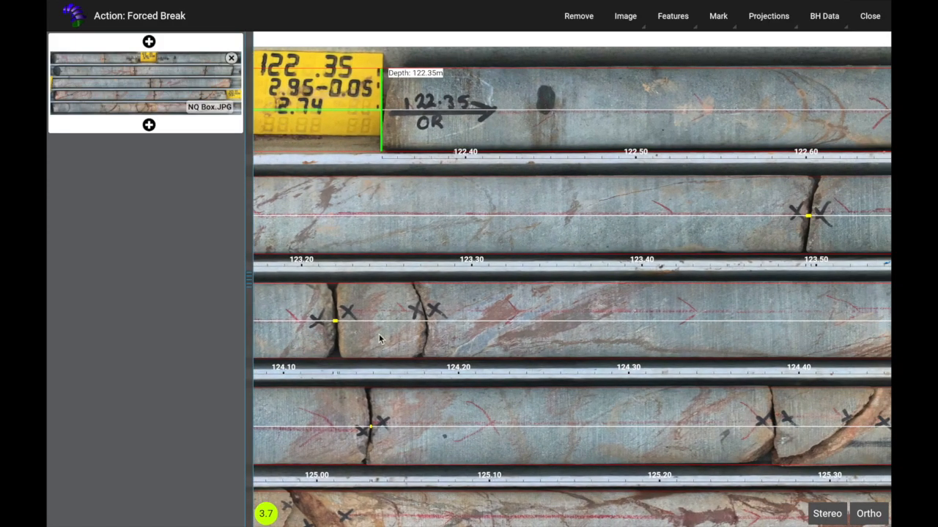
Step: Mark forced breaks at the third row's second crack and the fourth row's last crack, and a natural break at the diagonal fracture before the 125.35 label
click(426, 320)
drag(844, 257, 576, 291)
key(n)
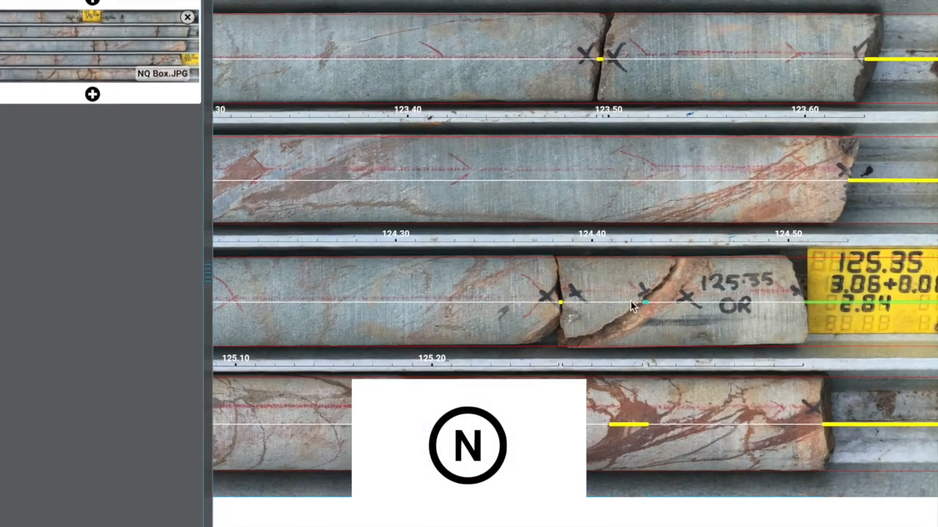
Step: In the lowest row, mark natural breaks at the fractures near 125.66 and 125.76 m and a forced break near 125.82 m
drag(389, 292, 893, 251)
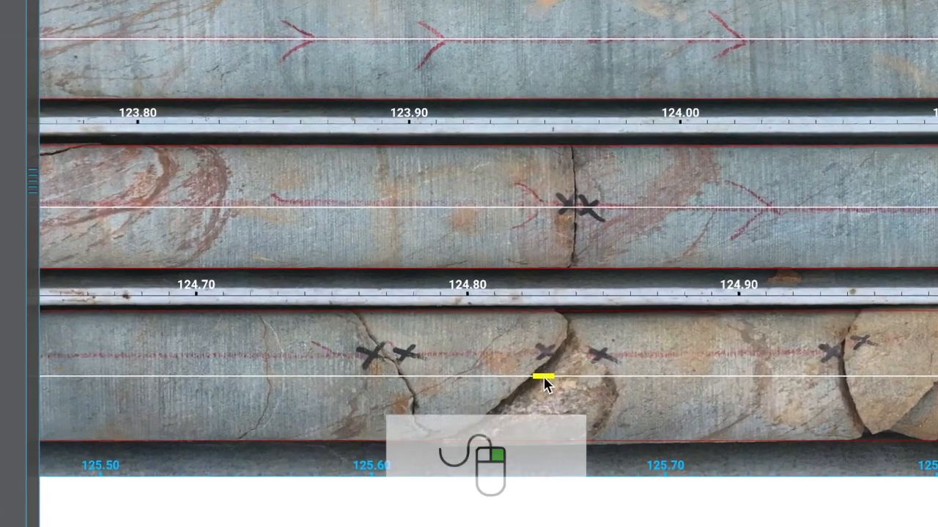
right_click(554, 380)
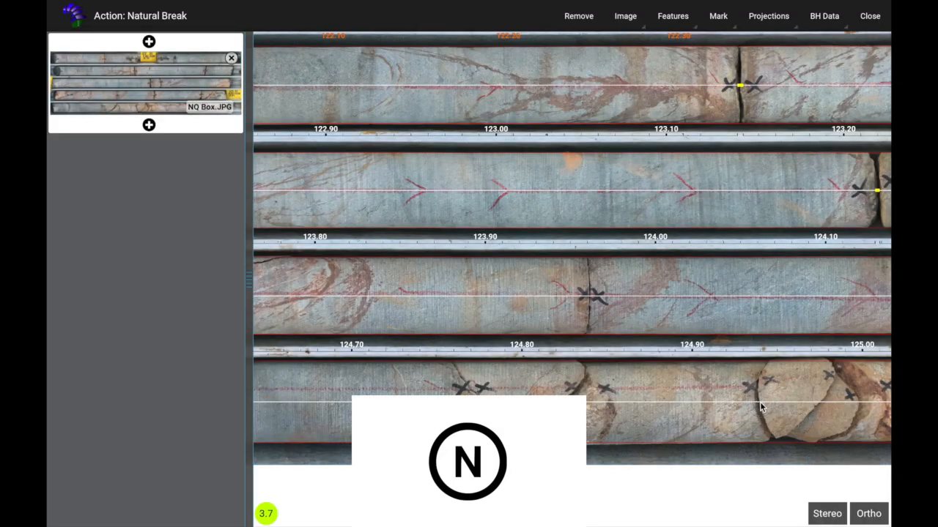
key(f)
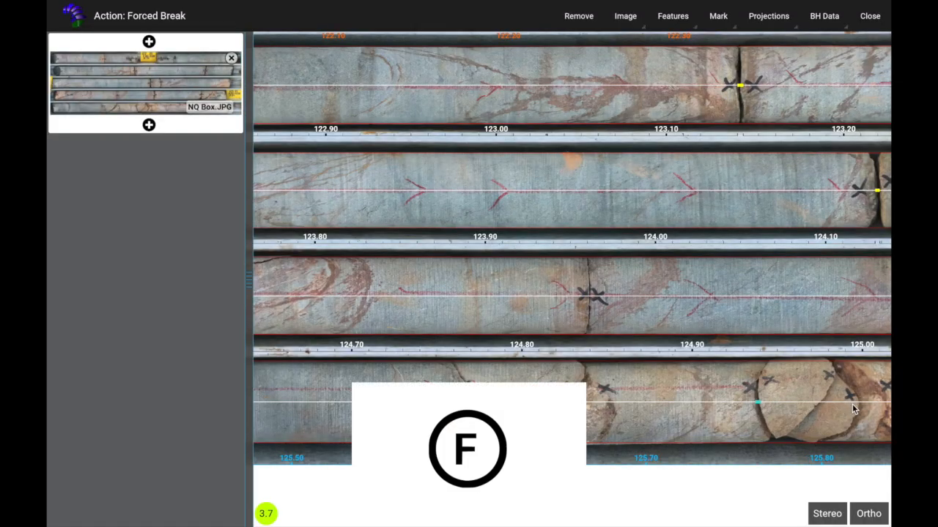
click(863, 403)
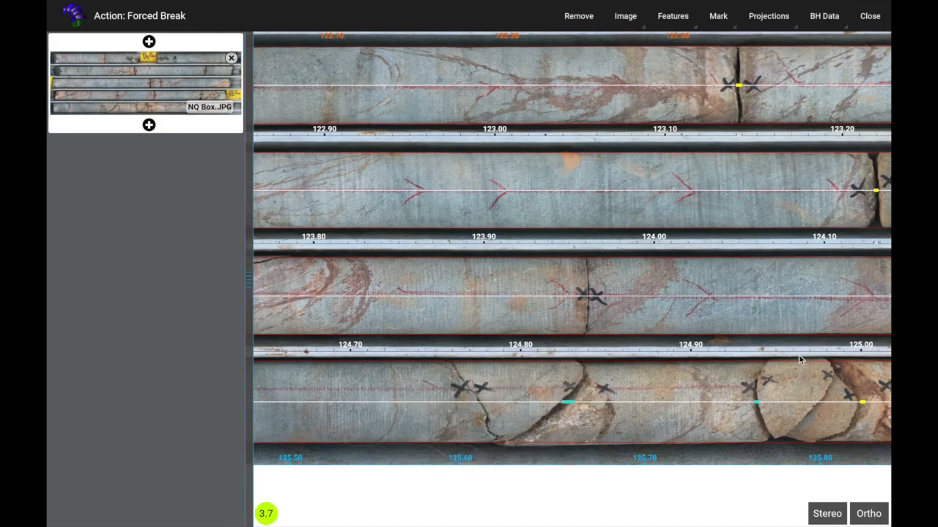
Step: Place a depth marker of 122 m on the red line beside the handwritten 122 in the first core row
drag(469, 263, 825, 490)
key(d)
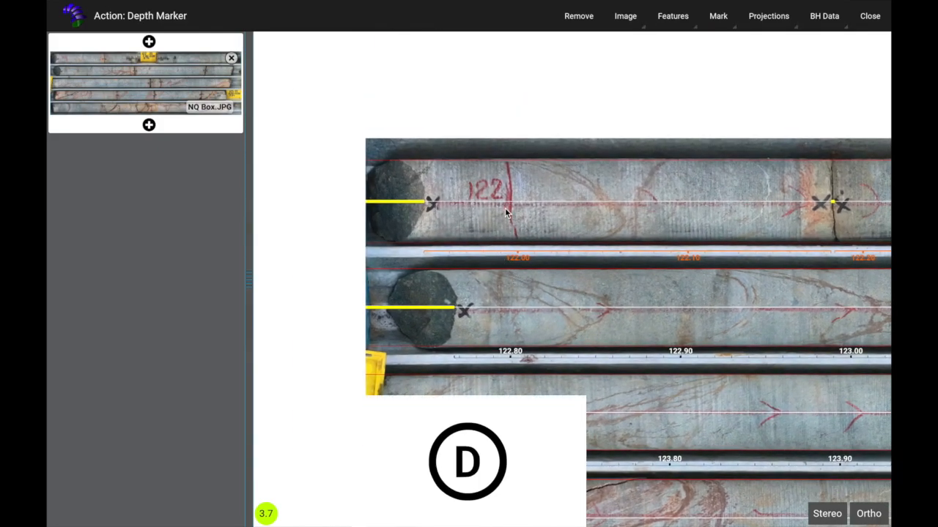
click(508, 203)
text(122)
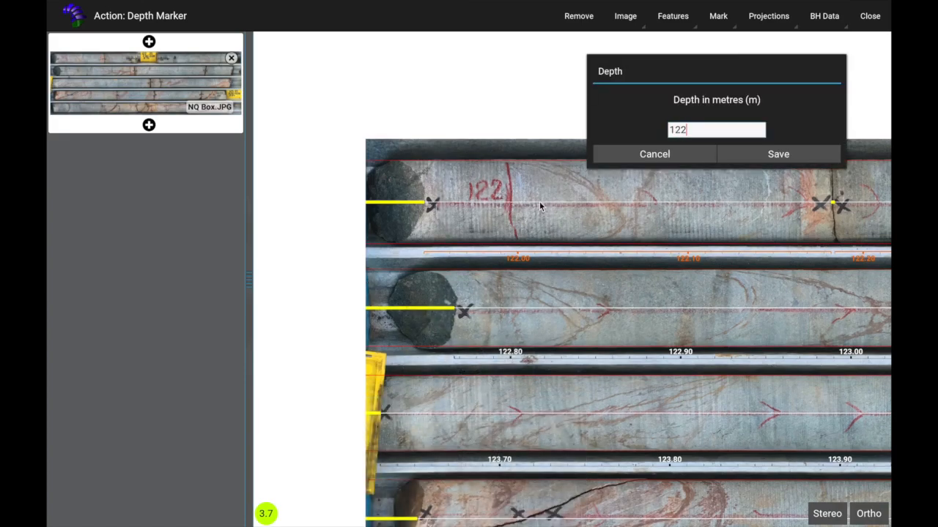
key(Return)
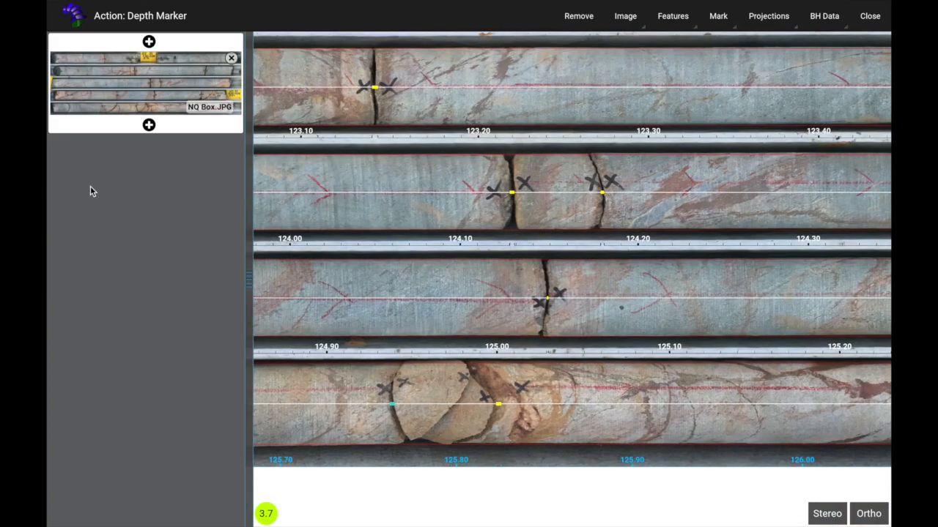
Step: Remove the false gap marker in the lowest row and add a depth marker at the end of its core
drag(479, 327, 72, 289)
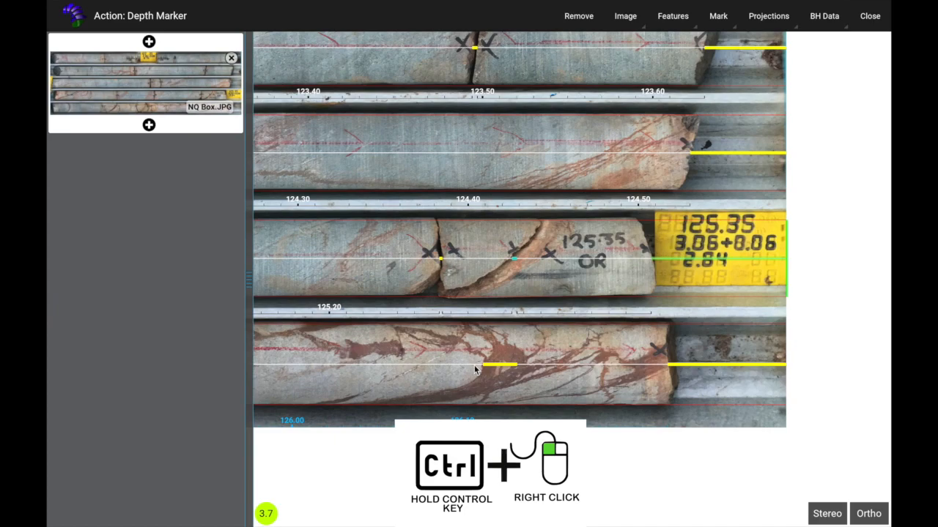
key(d)
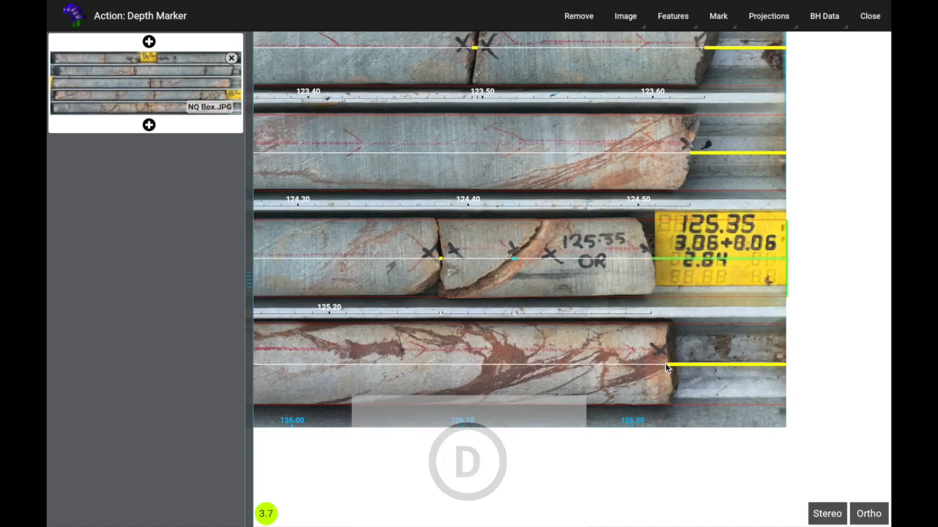
click(667, 369)
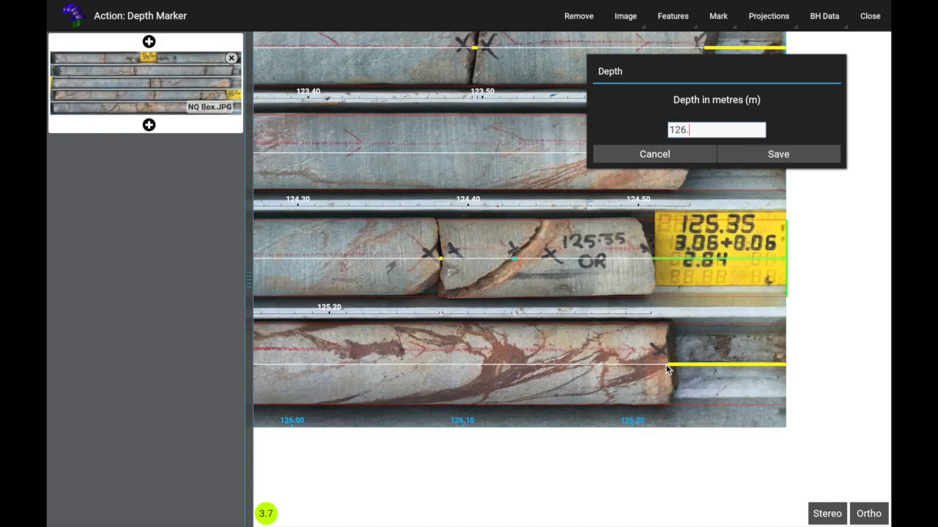
key(Return)
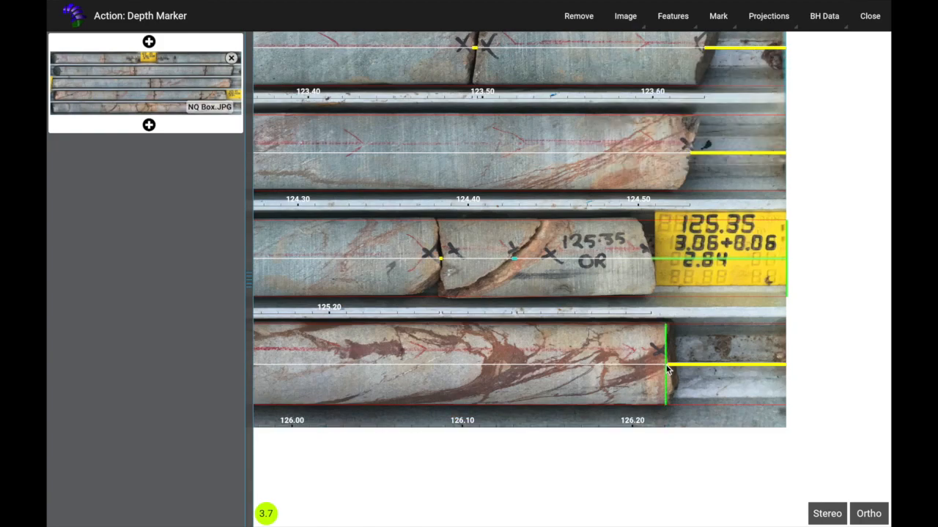
Step: Create a new Plane feature named "bedding" with the description "Bedding plane"
scroll(668, 370, down, 3)
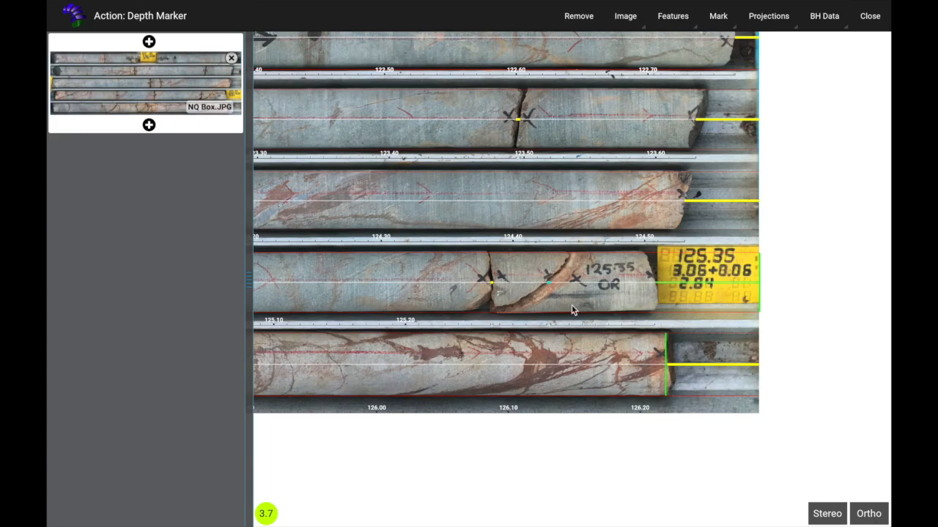
drag(433, 246, 701, 375)
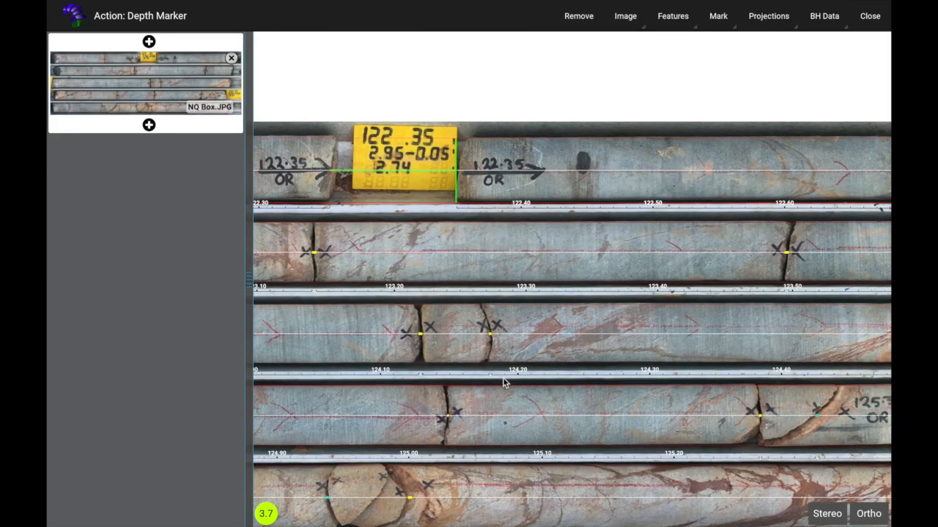
drag(444, 374, 846, 327)
drag(491, 328, 344, 325)
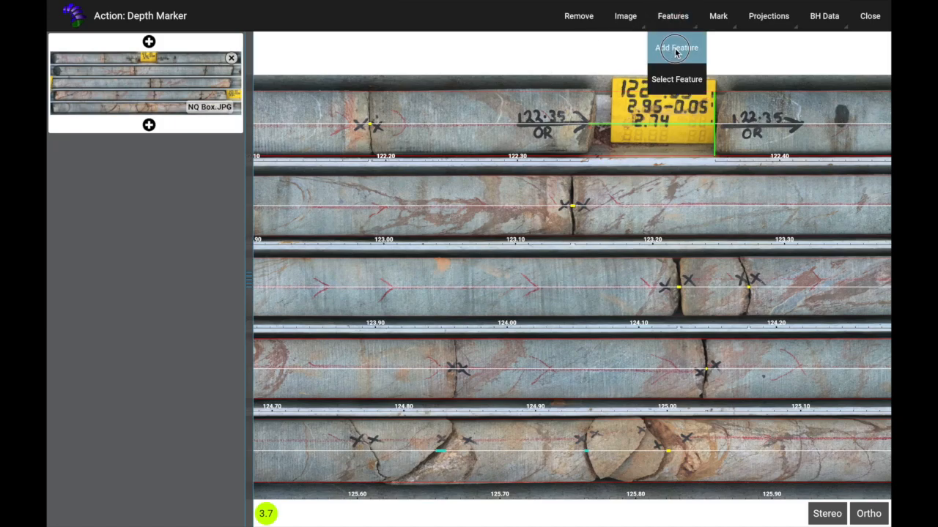
click(675, 50)
click(682, 105)
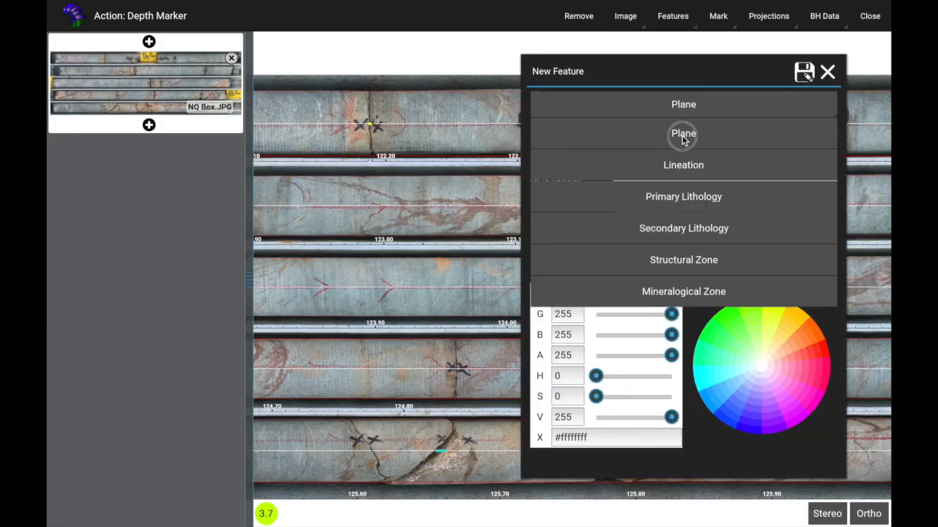
click(681, 135)
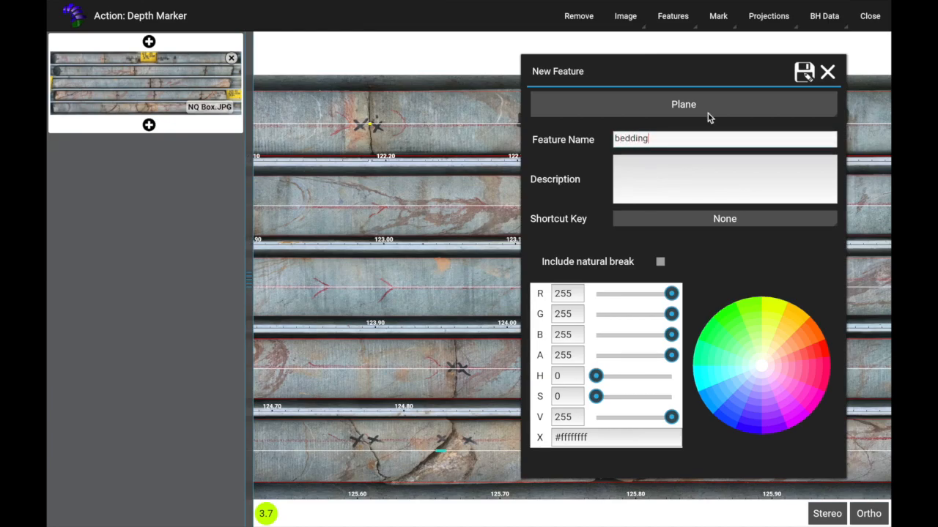
key(Tab)
text(Bed)
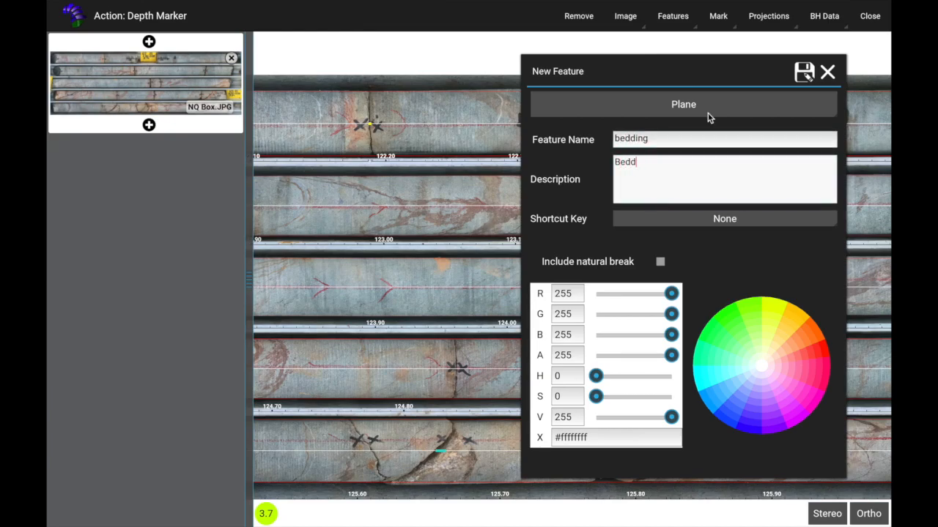
Step: Assign shortcut key 1 and the green colour #36ff19ff to the bedding feature and save it
click(669, 219)
click(616, 250)
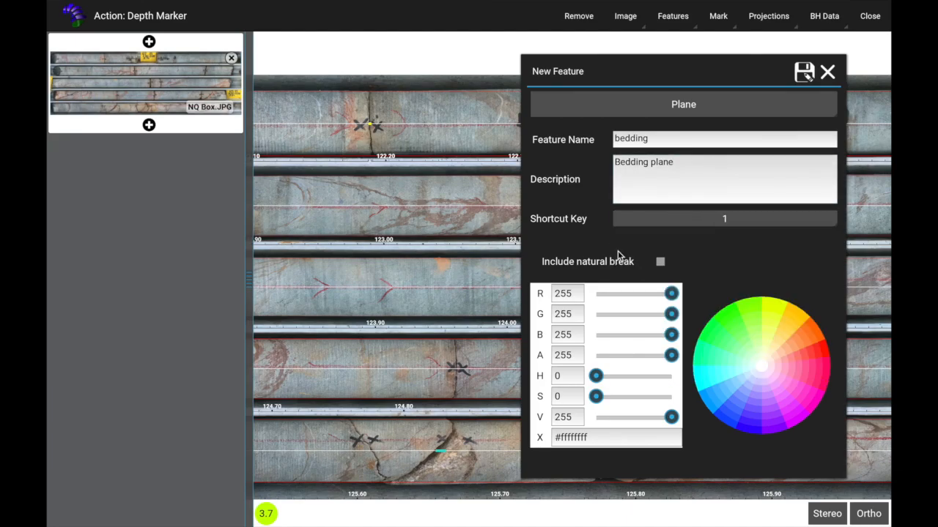
click(734, 316)
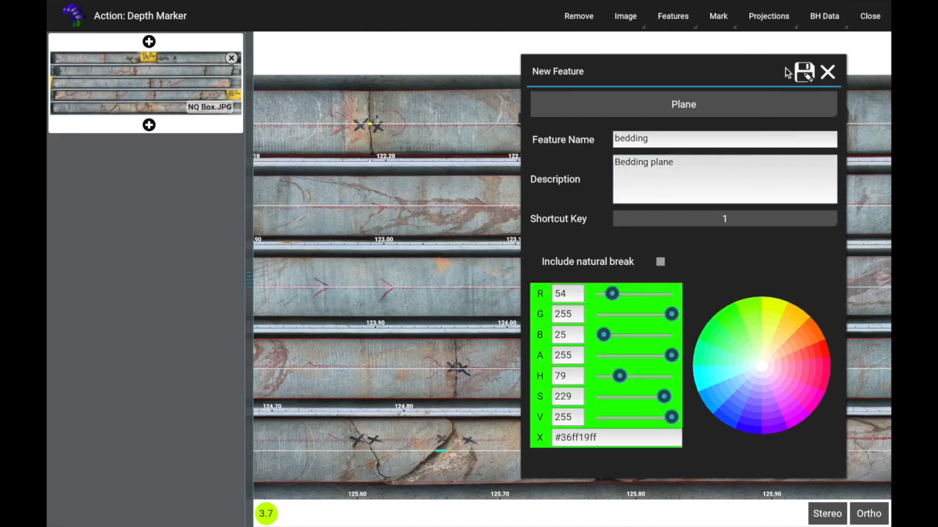
click(807, 74)
Step: Draw a bedding plane through points on the curved band just past the 122.00 m marker and adjust its fit
drag(471, 218, 711, 223)
scroll(430, 118, up, 6)
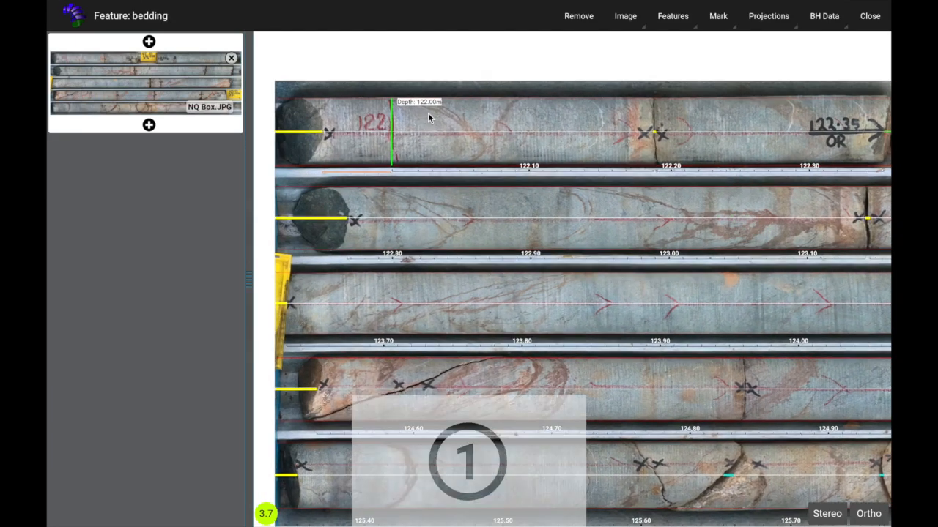
scroll(441, 114, up, 3)
click(520, 161)
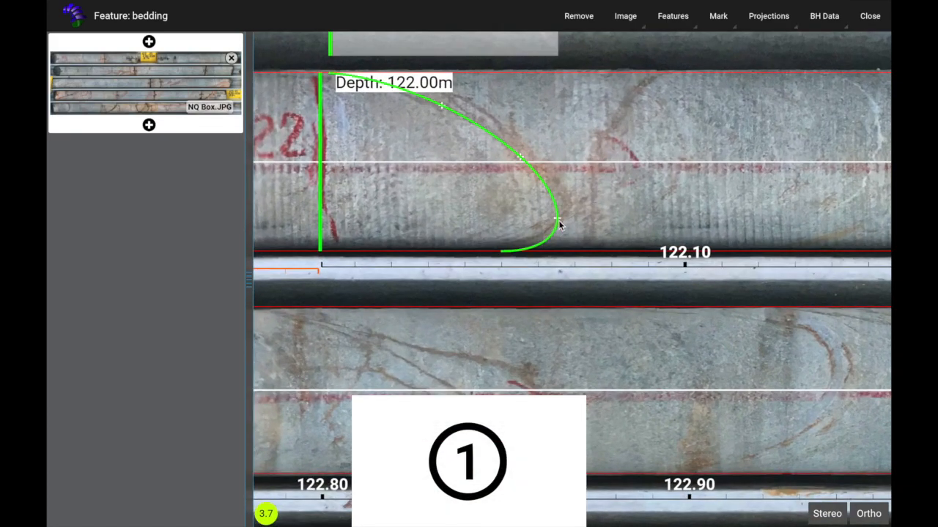
click(549, 229)
click(562, 206)
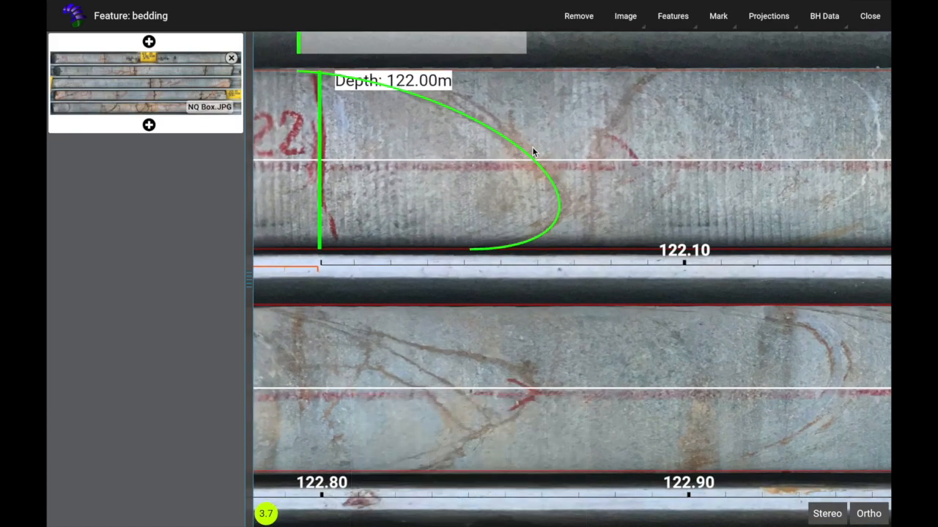
Step: Draw a bedding plane through points along the curved band between 122.90 m and 123.00 m
drag(596, 382, 359, 392)
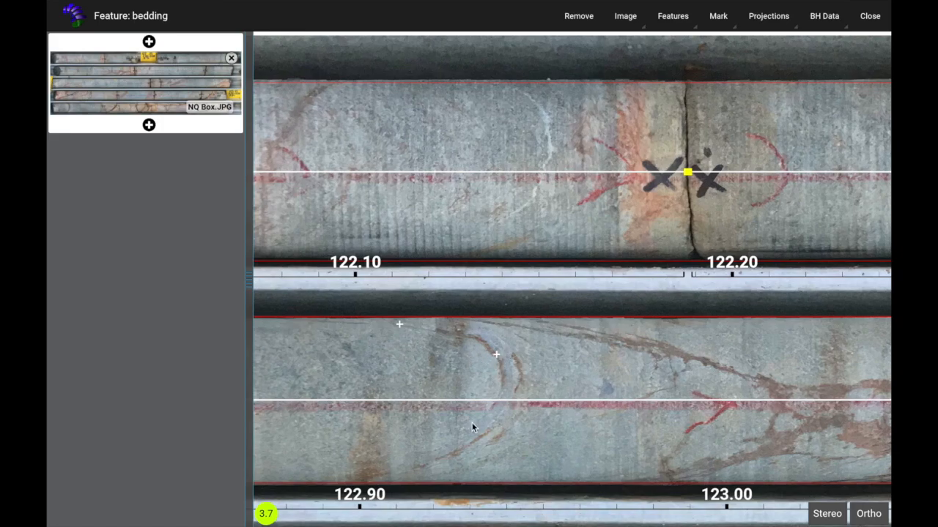
click(464, 433)
click(495, 399)
drag(501, 353, 501, 347)
click(460, 325)
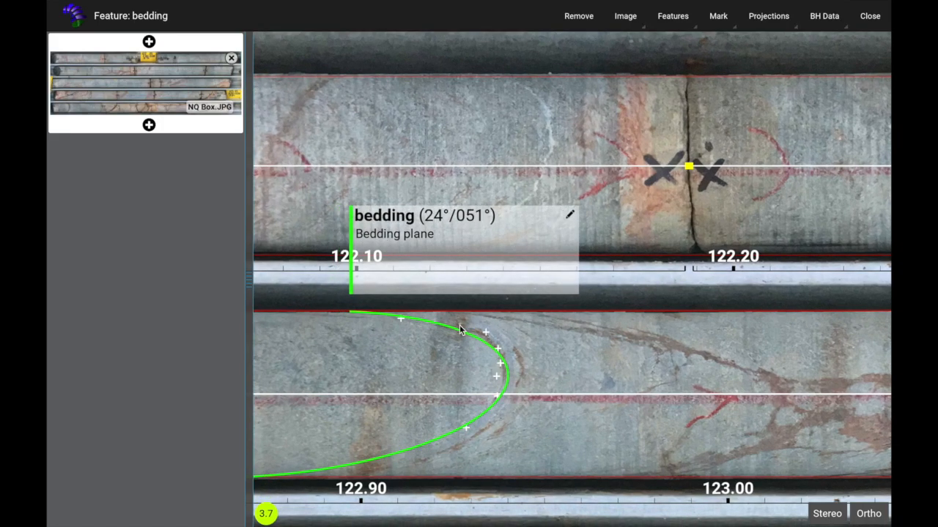
Step: Draw bedding planes through the pale band just past the 122.35 m orientation mark and the faint curved band near 123.30 m
drag(654, 444, 451, 414)
scroll(352, 326, down, 3)
drag(636, 213, 321, 109)
drag(630, 366, 360, 375)
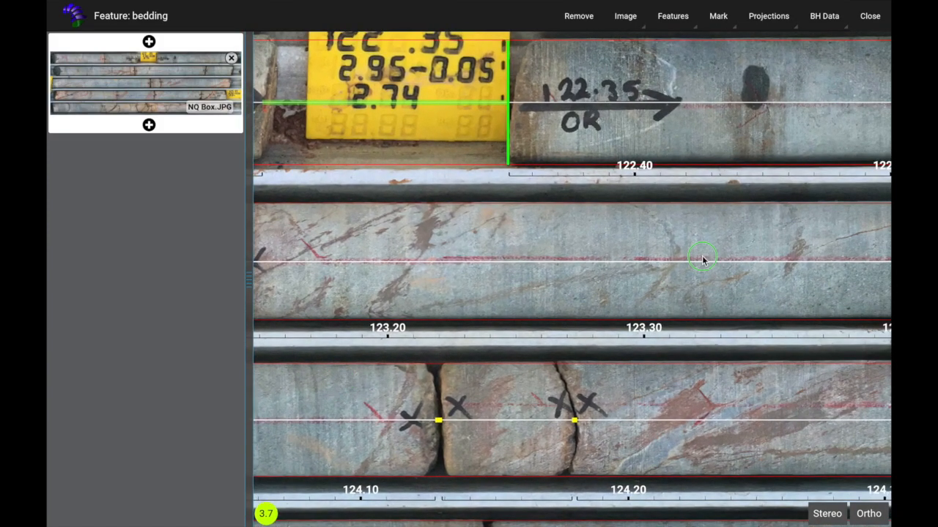
drag(702, 259, 459, 282)
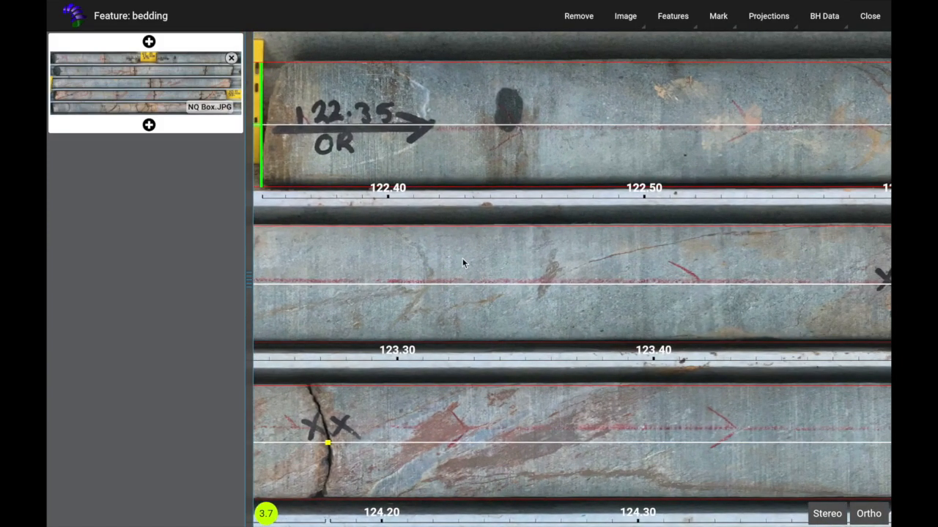
click(402, 75)
click(410, 145)
click(356, 166)
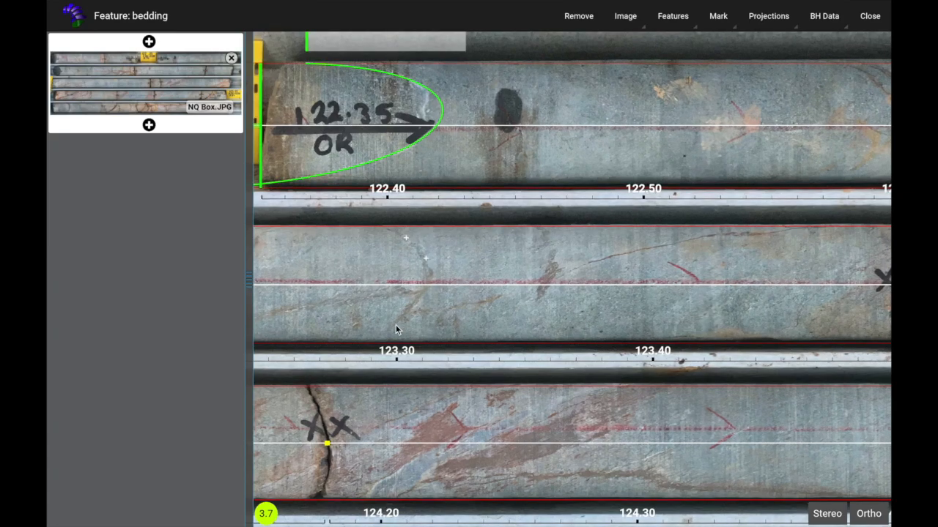
drag(548, 364, 278, 393)
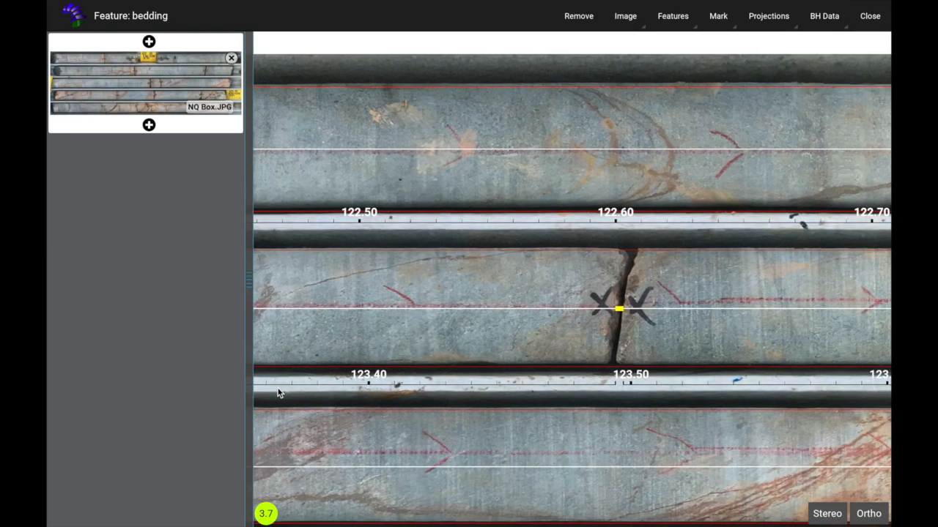
Step: Create a new Plane feature named "Natural Break - Joint" with the description "Natural break"
click(684, 22)
click(676, 45)
click(678, 104)
click(684, 134)
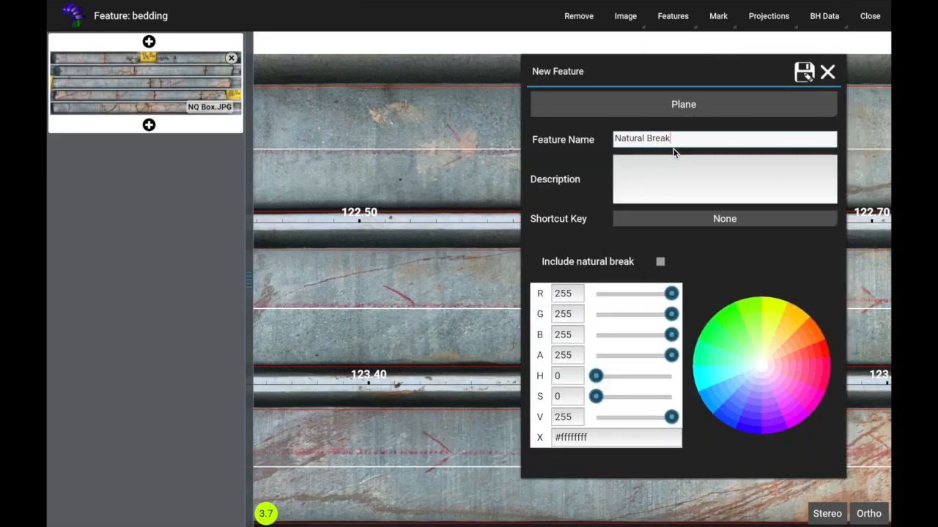
text(Joint)
key(Tab)
text(Natu)
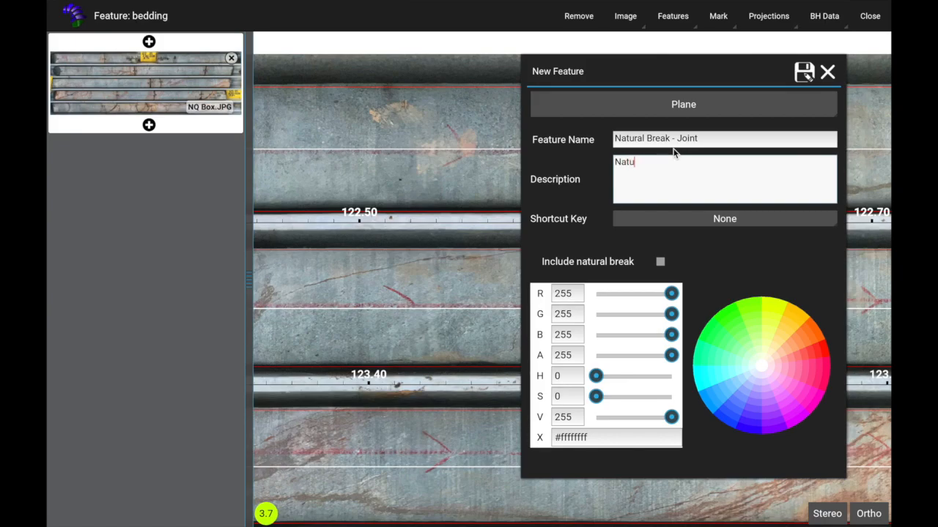
text(ral break)
Step: Include a natural break with the joint feature, give it the blue colour #3265ffff and save it
click(660, 262)
click(727, 424)
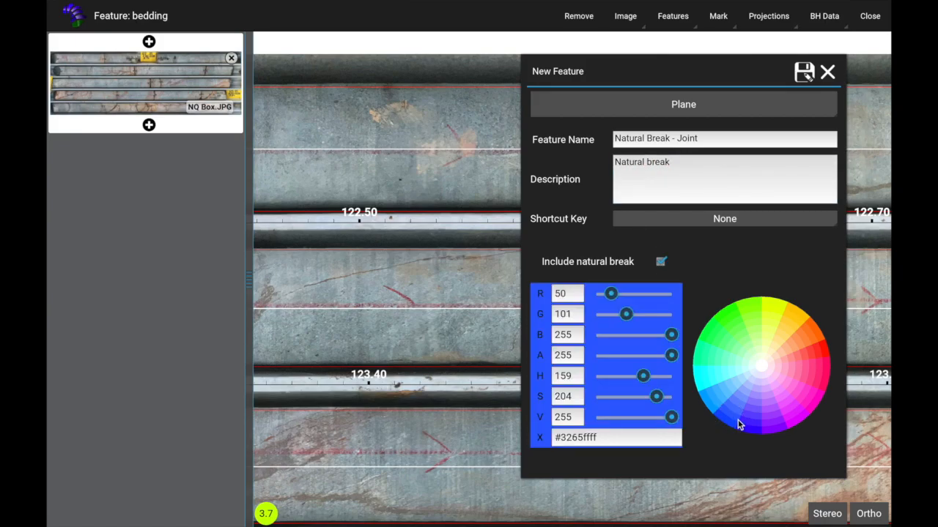
click(804, 71)
Step: Draw a Natural Break - Joint plane along the diagonal break just before the 125.35 OR mark
scroll(601, 335, down, 5)
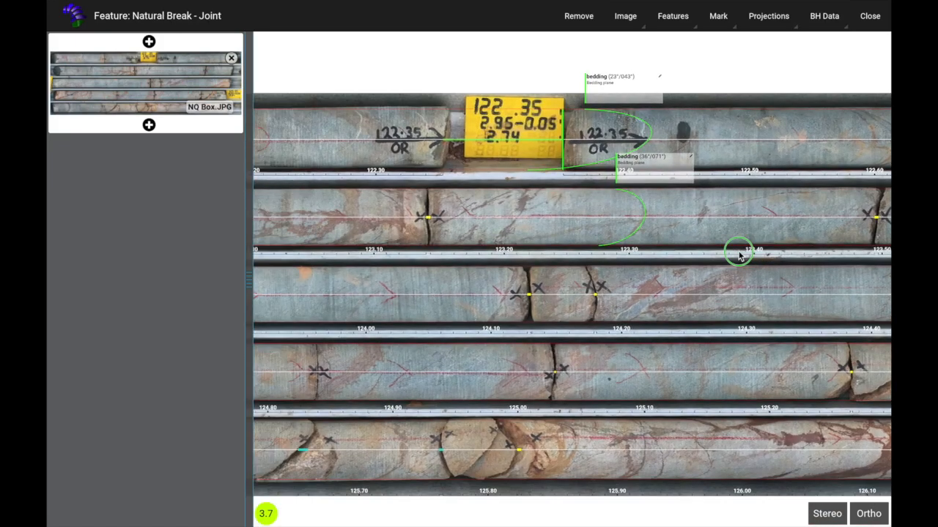
scroll(531, 293, up, 5)
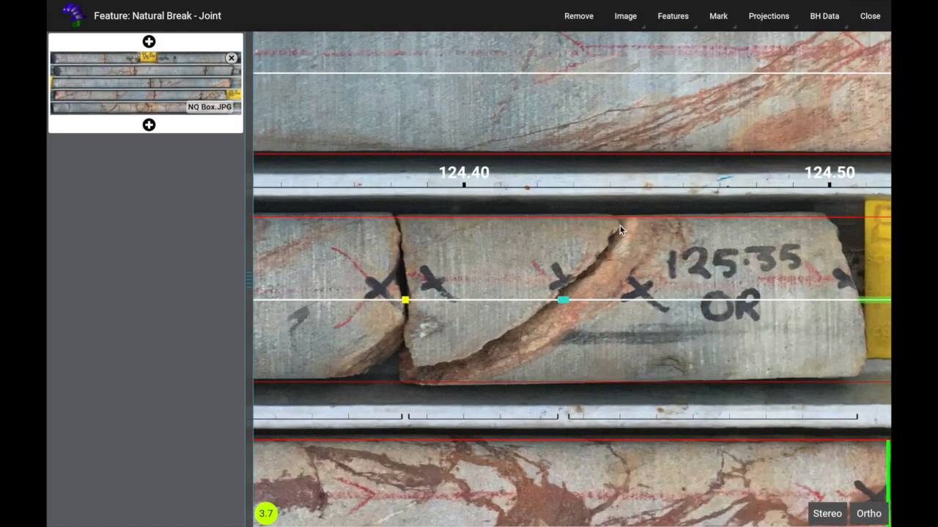
click(482, 350)
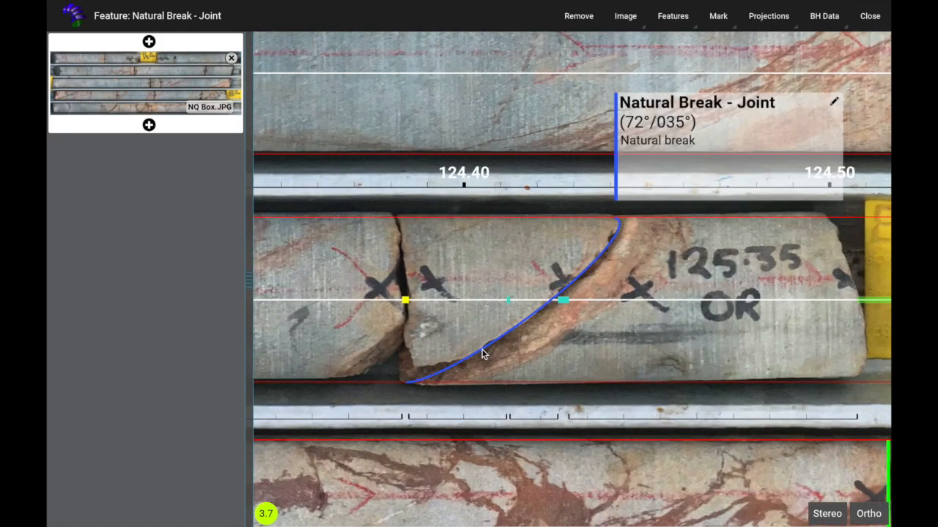
click(566, 300)
Step: Draw a Natural Break - Joint plane along the curved open break between 125.70 m and 125.80 m in the lowest row
scroll(554, 353, down, 3)
drag(578, 330, 806, 169)
mouse_move(524, 296)
mouse_down()
mouse_move(872, 284)
mouse_move(737, 297)
mouse_up()
click(503, 272)
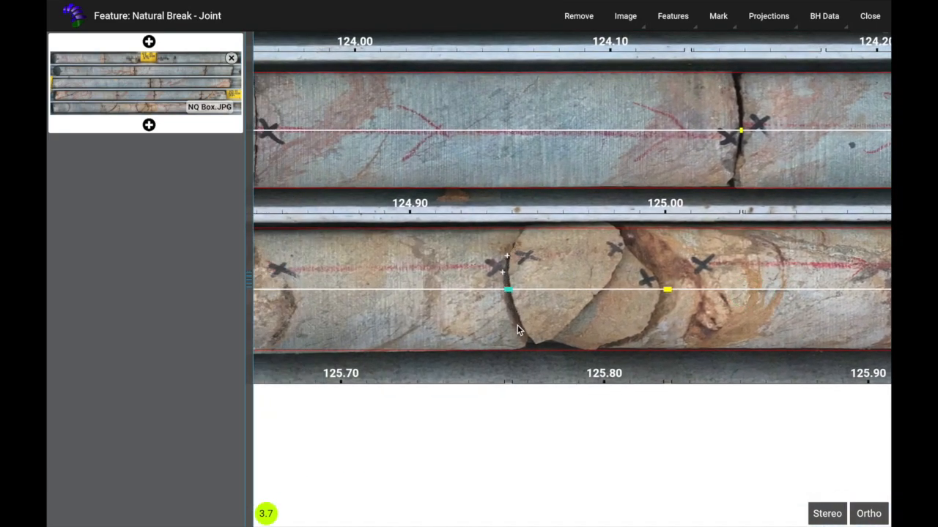
click(521, 336)
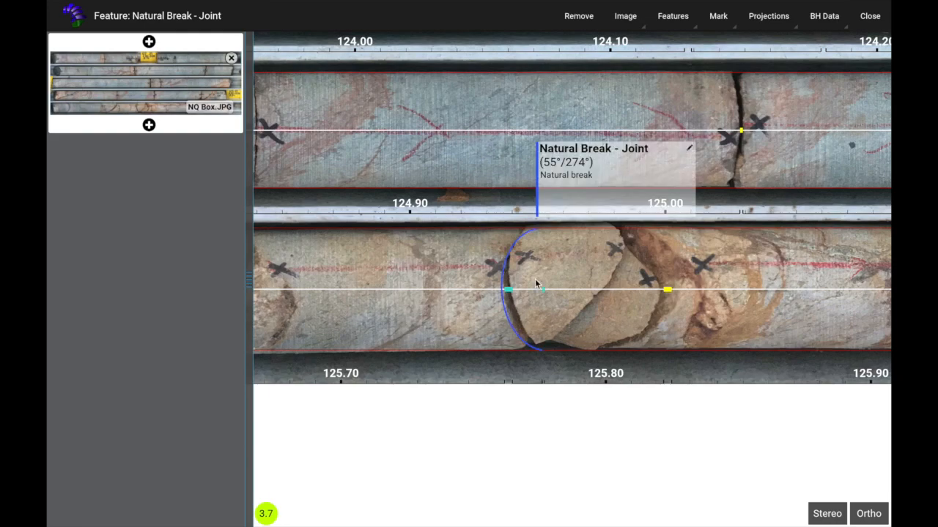
drag(544, 293, 542, 293)
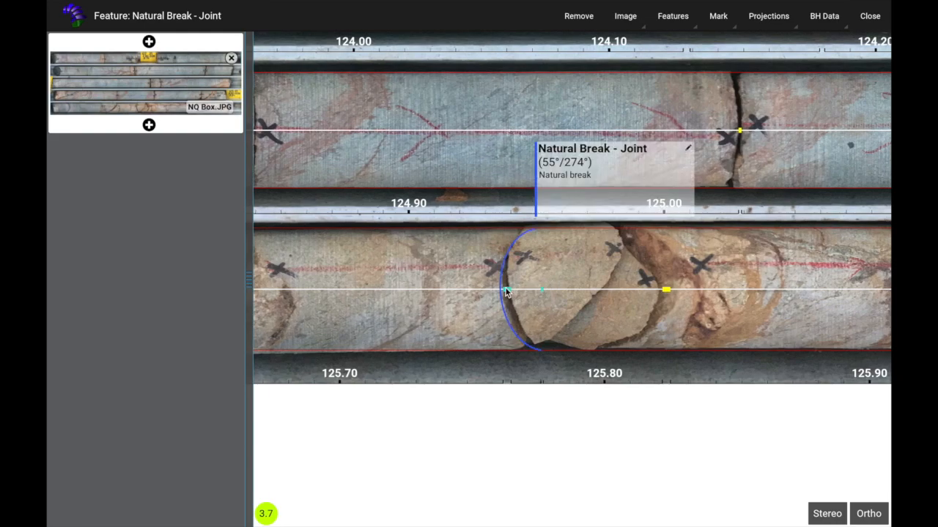
Step: Draw a Natural Break - Joint plane along the diagonal break between 125.60 m and 125.70 m in the lowest row
drag(453, 301, 664, 291)
drag(430, 313, 510, 312)
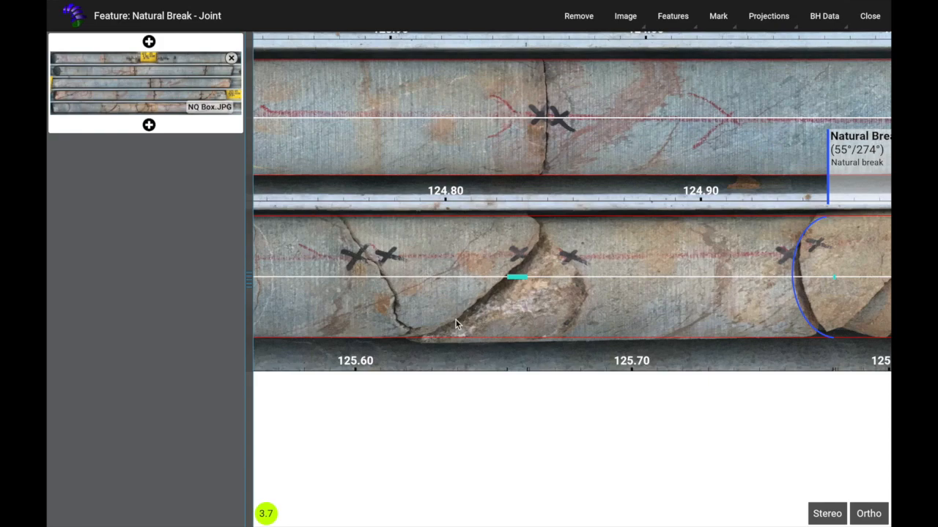
click(484, 295)
click(539, 233)
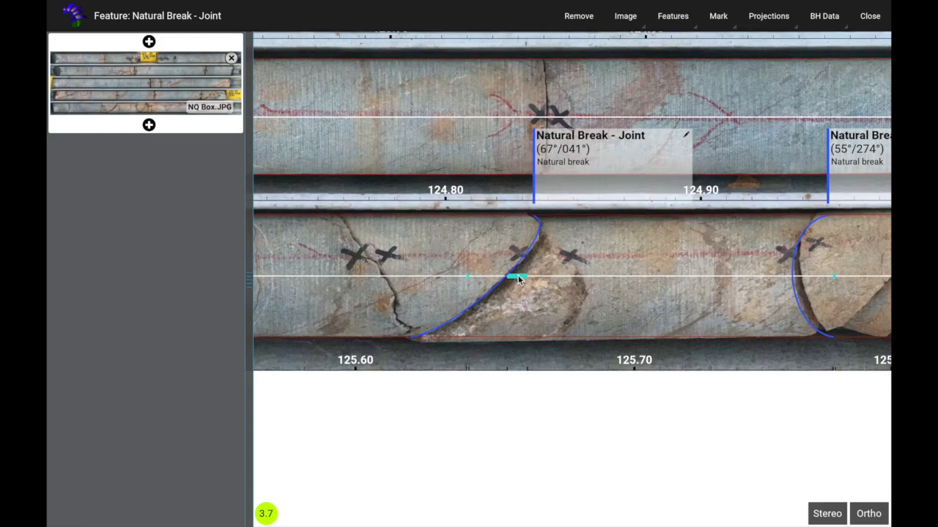
Step: Add a Loss marker of 0.0 cm at the open break between 124.10 m and 124.20 m
scroll(464, 376, up, 5)
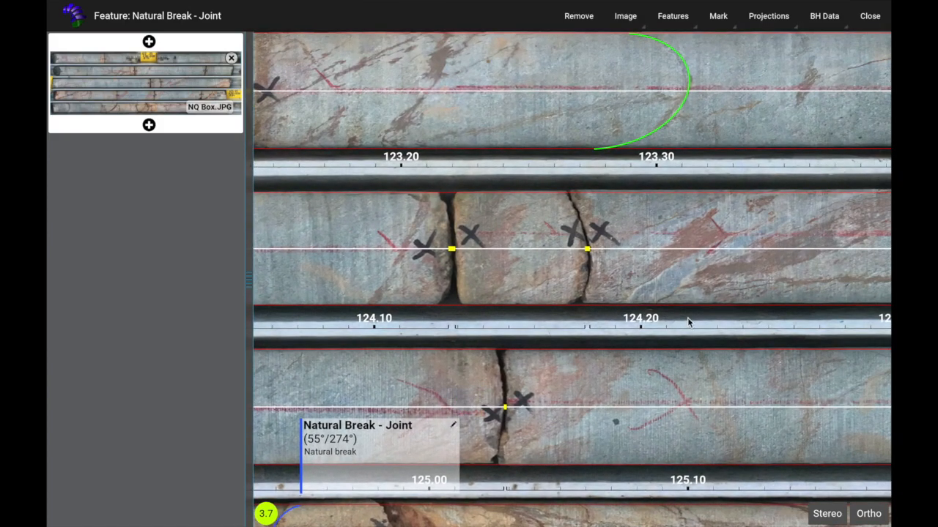
drag(723, 293, 698, 310)
scroll(404, 259, up, 3)
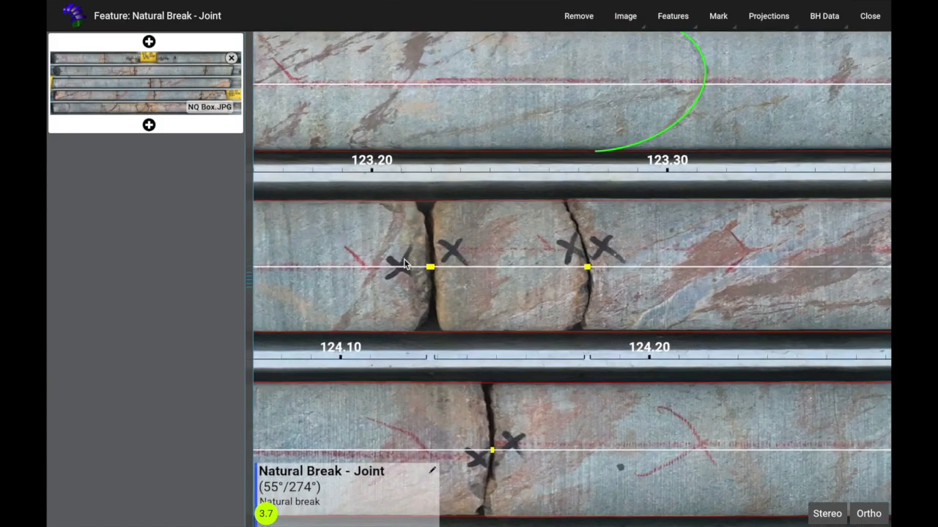
key(l)
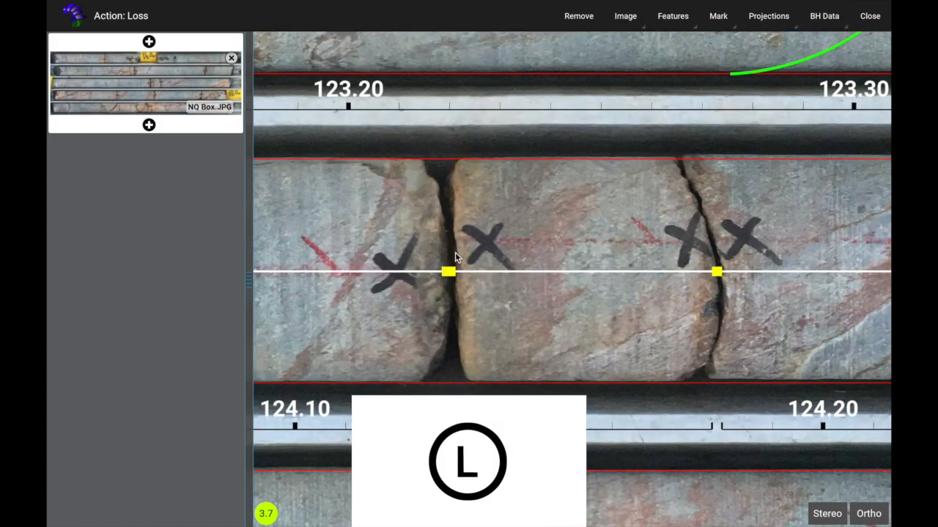
click(454, 258)
key(Return)
scroll(463, 264, down, 2)
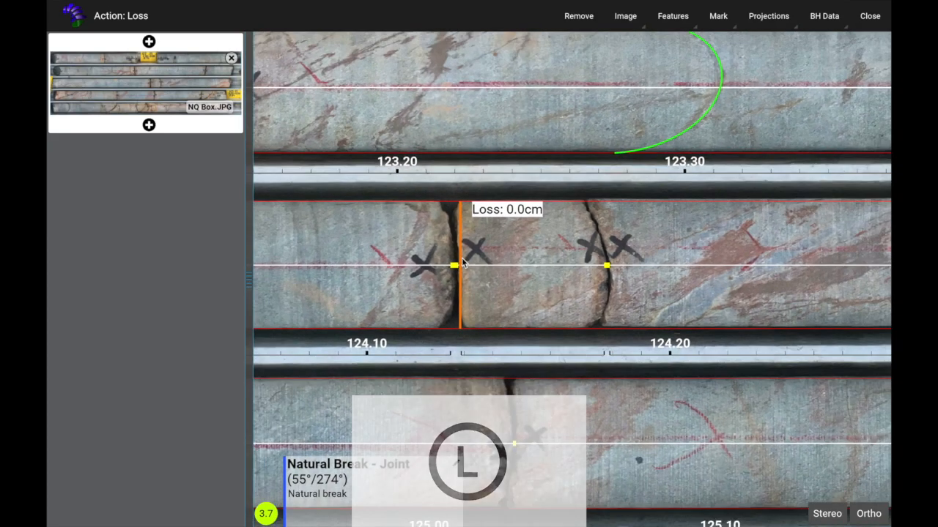
Step: Export the borehole data with every export option on and a 1 metre interval, saving it to the Desktop as "New Borehole ID - 1234"
scroll(463, 264, down, 5)
drag(543, 294, 835, 332)
scroll(805, 337, down, 4)
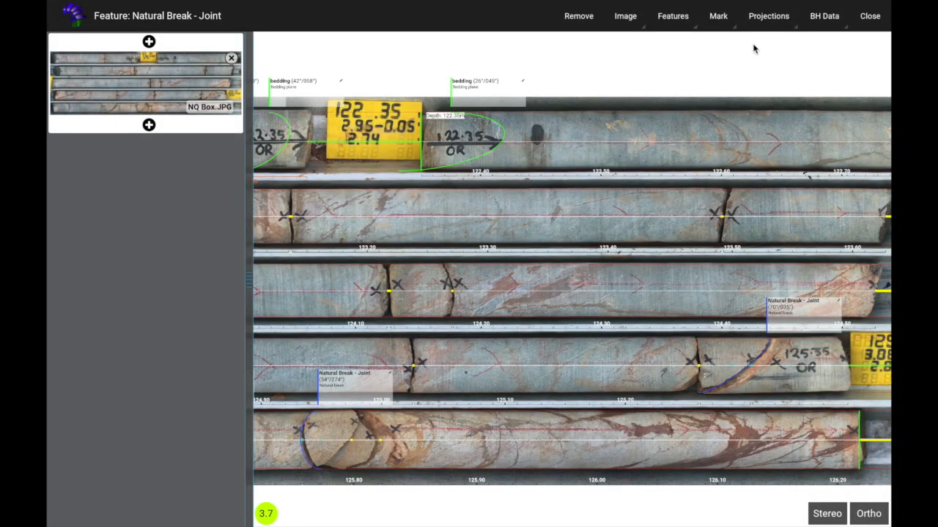
click(824, 20)
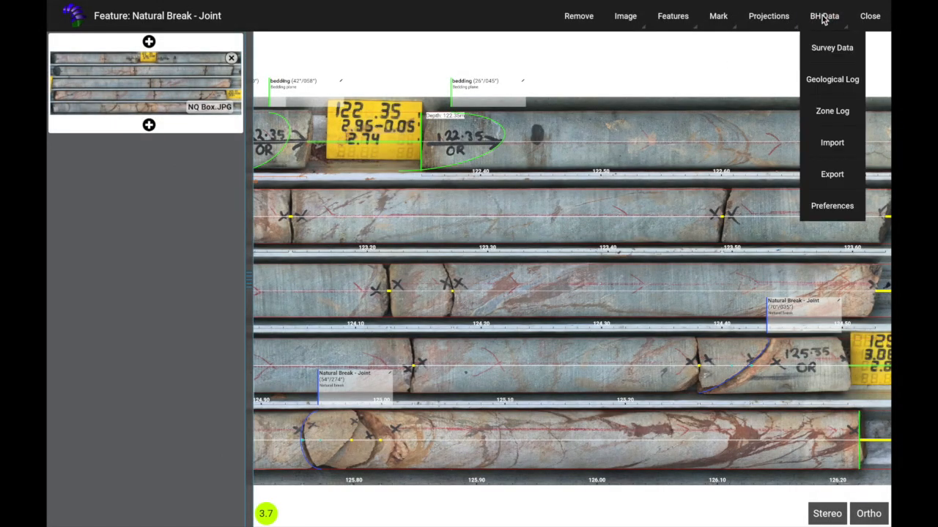
click(831, 175)
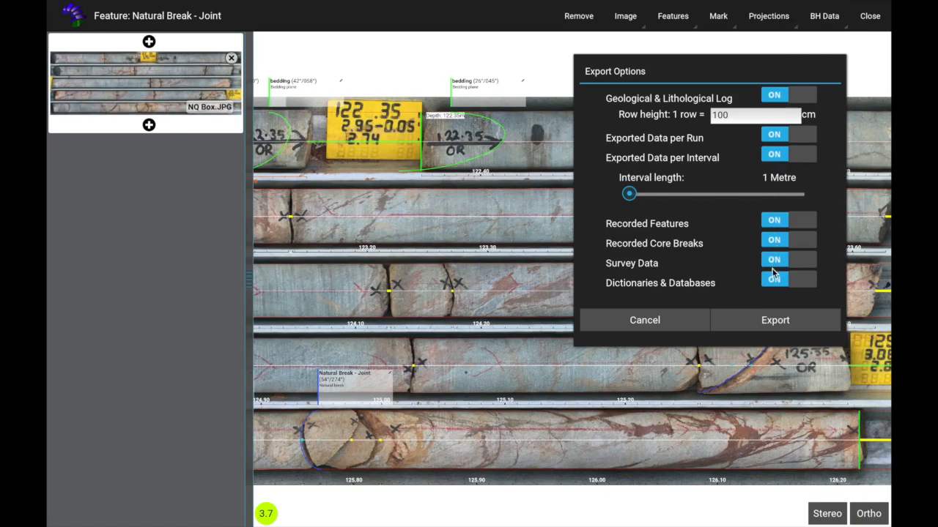
click(772, 323)
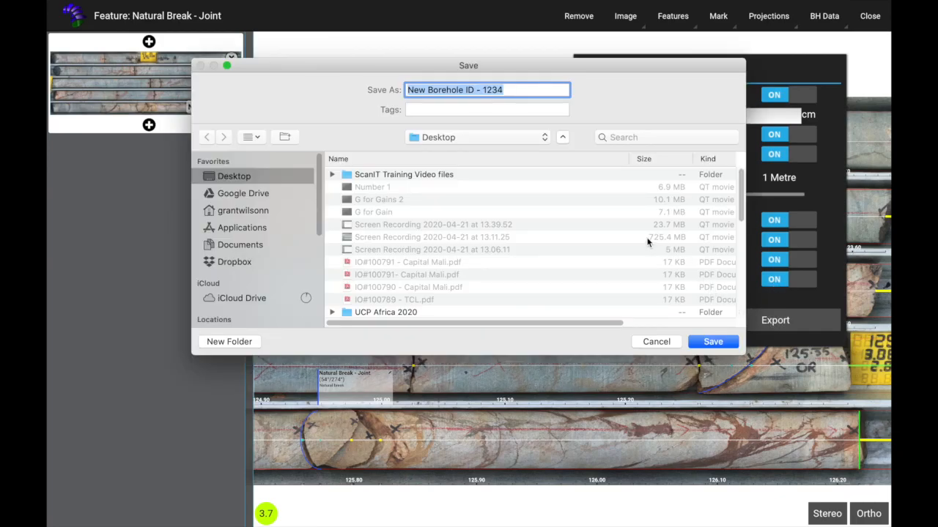
click(708, 344)
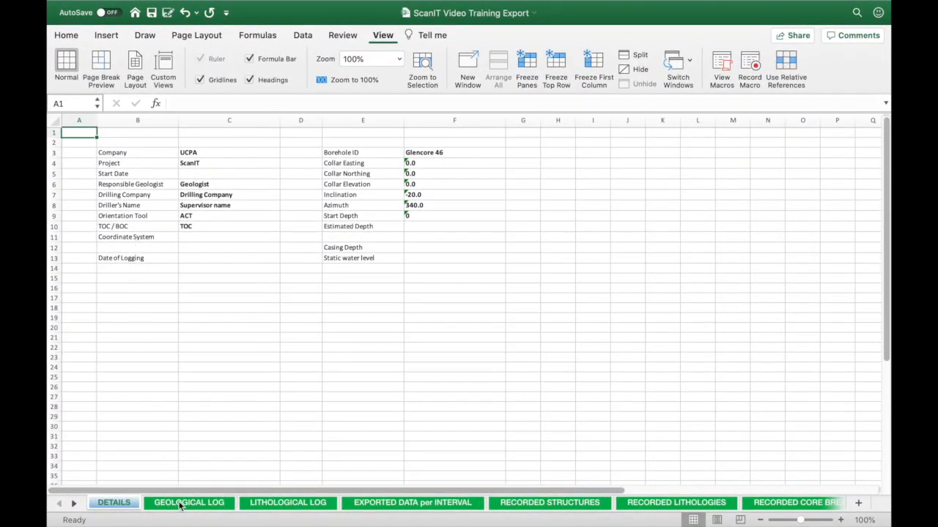
Step: Review the geological log, lithological log, interval data, recorded structures, lithologies and core breaks sheets in the exported Excel workbook
click(188, 502)
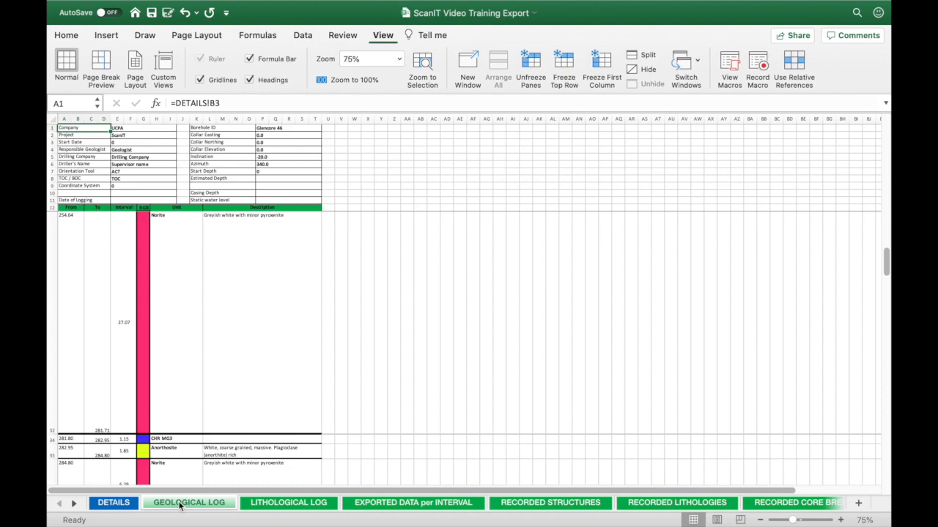
click(282, 502)
click(399, 504)
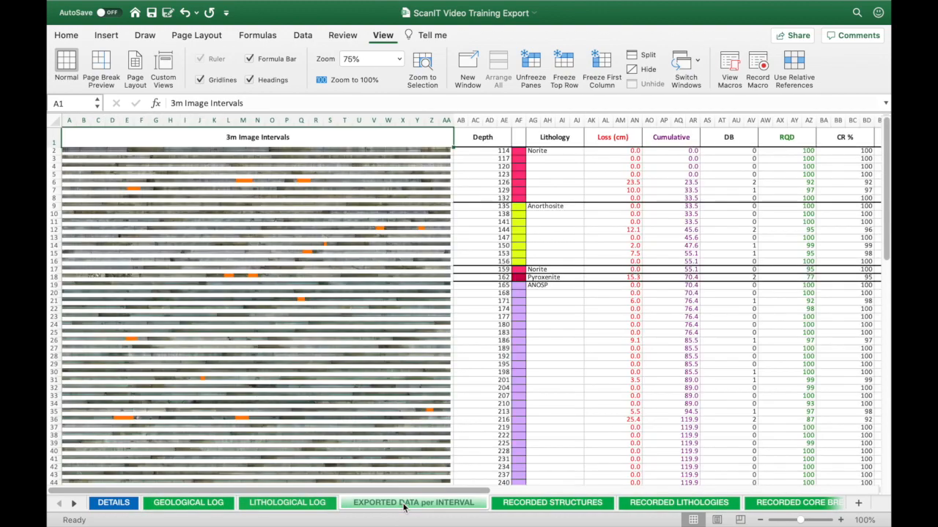
click(542, 504)
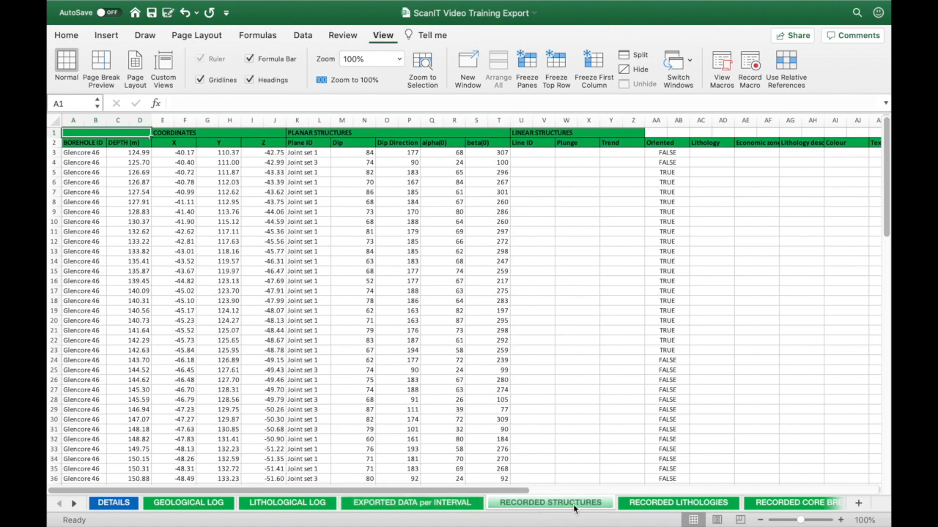
click(660, 504)
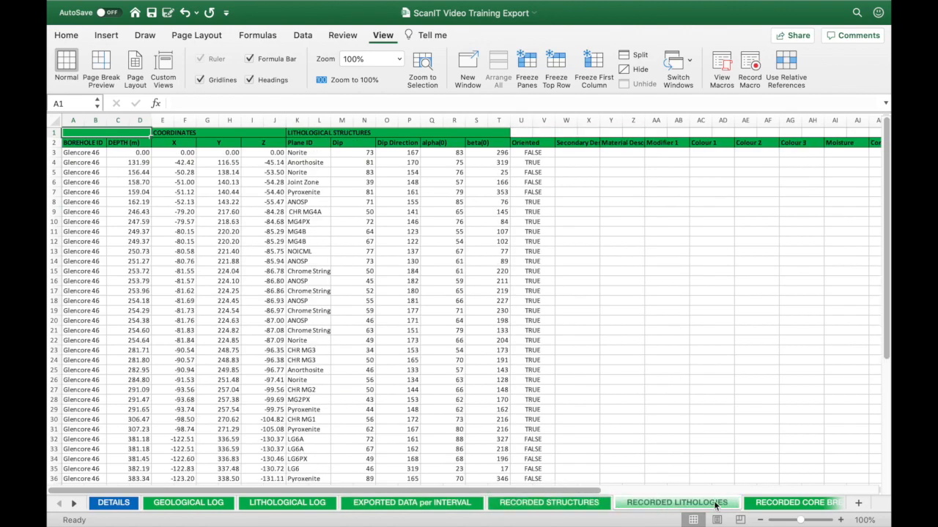
click(775, 504)
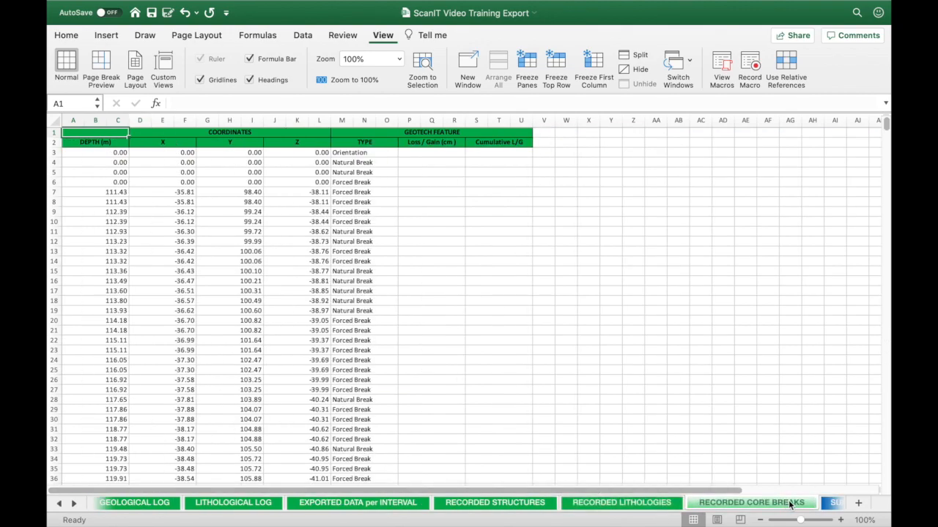